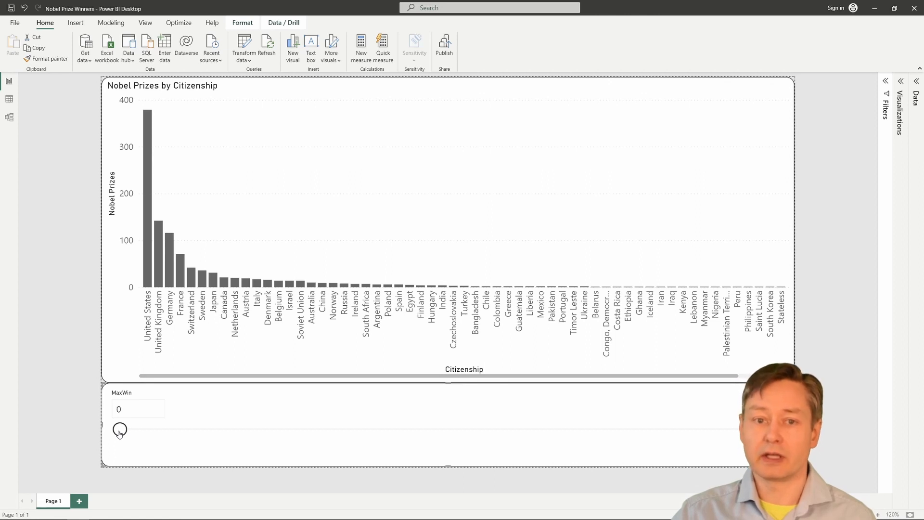
Raise the MaxWin slider to 10 so smaller countries merge into Other, then switch to Chrome.
{"action": "left_click_drag", "start_coordinate": [120, 429], "coordinate": [248, 427]}
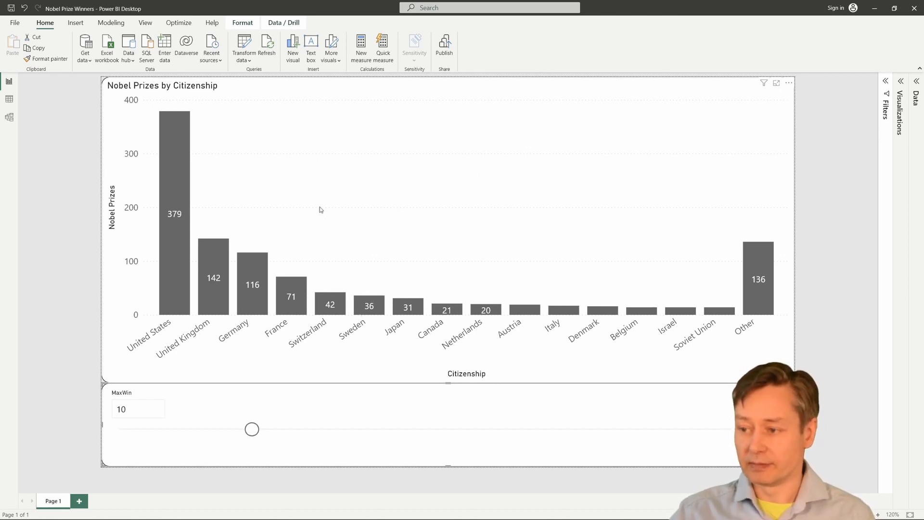
{"action": "key", "text": "alt+Tab"}
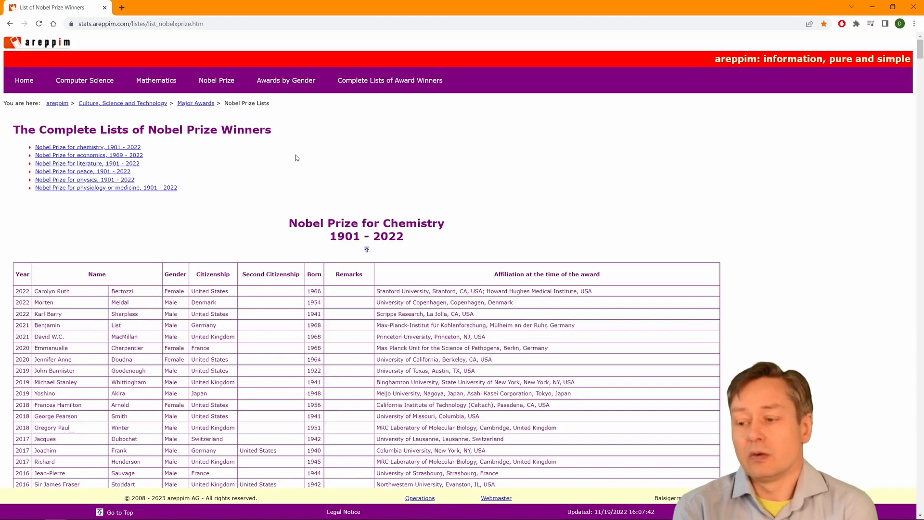
Scroll the areppim Nobel list to the Economics table, then bring up the Nobel Prize Winners spreadsheet.
{"action": "scroll", "coordinate": [354, 311], "scroll_direction": "down", "scroll_amount": 5}
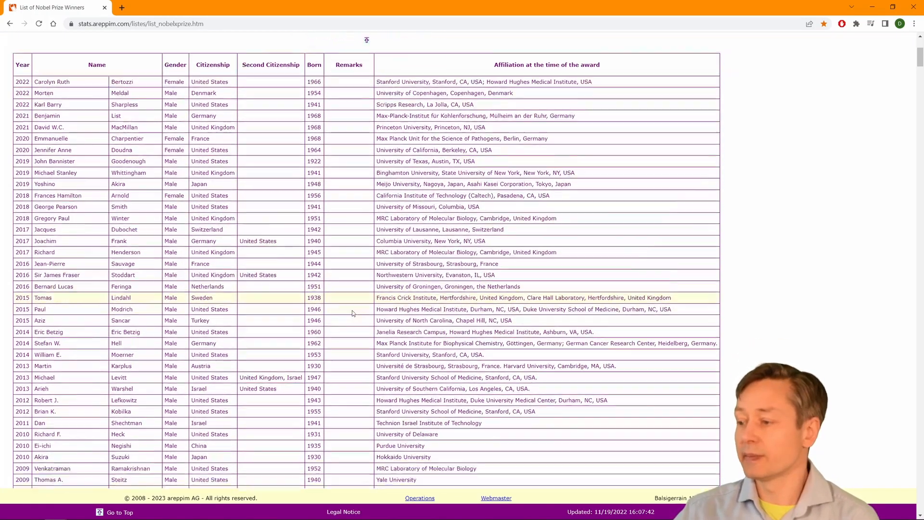
{"action": "scroll", "coordinate": [344, 313], "scroll_direction": "down", "scroll_amount": 20}
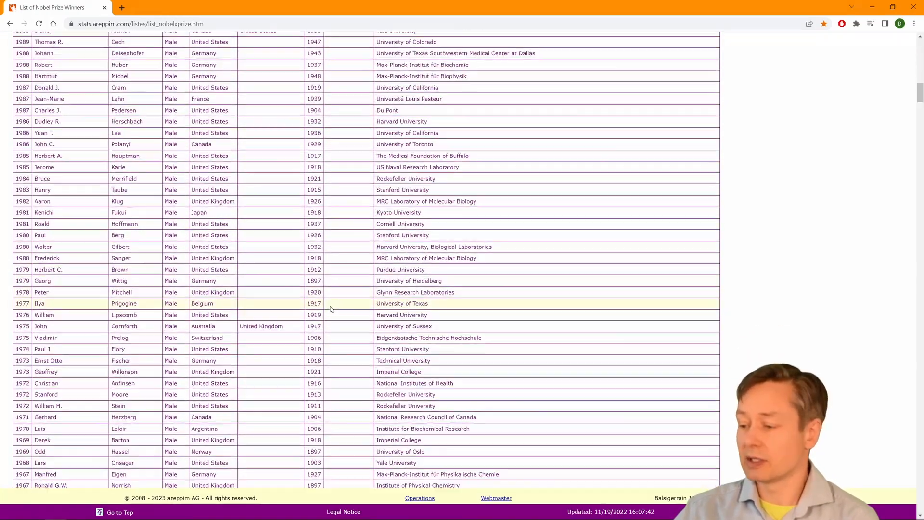
{"action": "scroll", "coordinate": [330, 308], "scroll_direction": "down", "scroll_amount": 20}
{"action": "scroll", "coordinate": [327, 308], "scroll_direction": "up", "scroll_amount": 9}
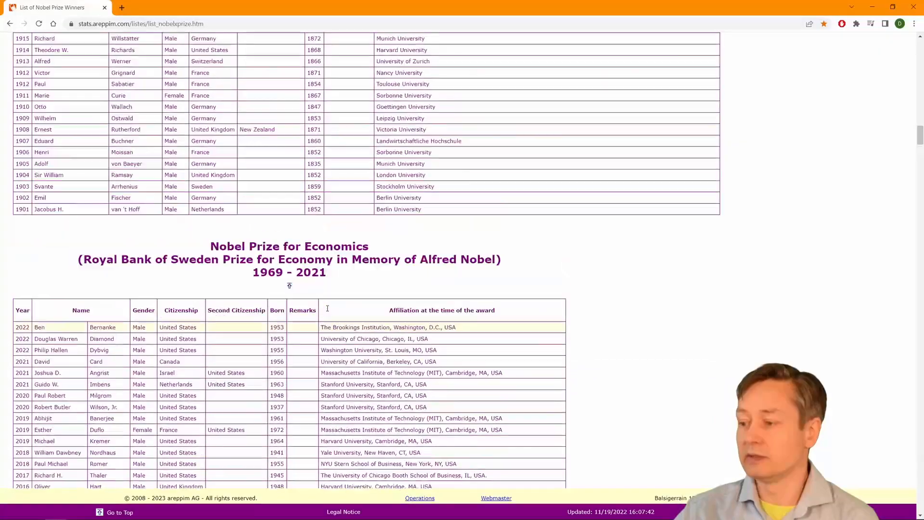
{"action": "scroll", "coordinate": [328, 308], "scroll_direction": "down", "scroll_amount": 4}
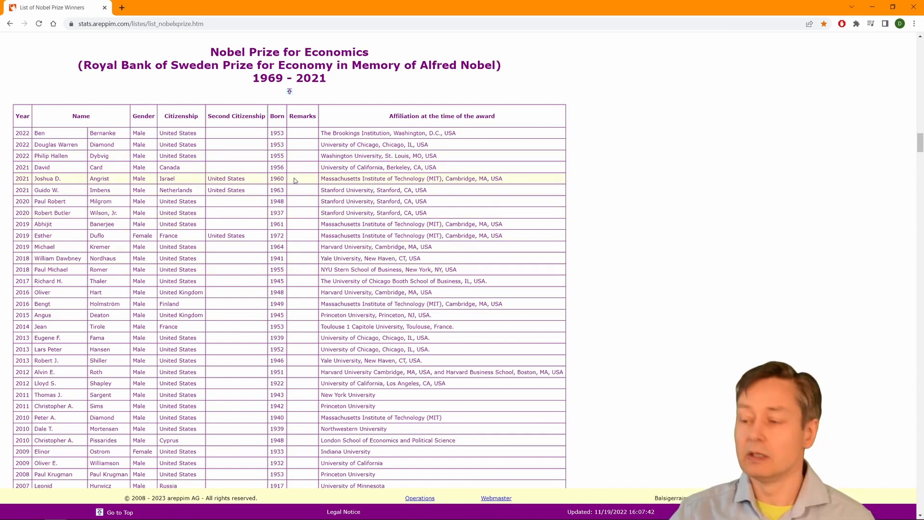
{"action": "key", "text": "alt+Tab"}
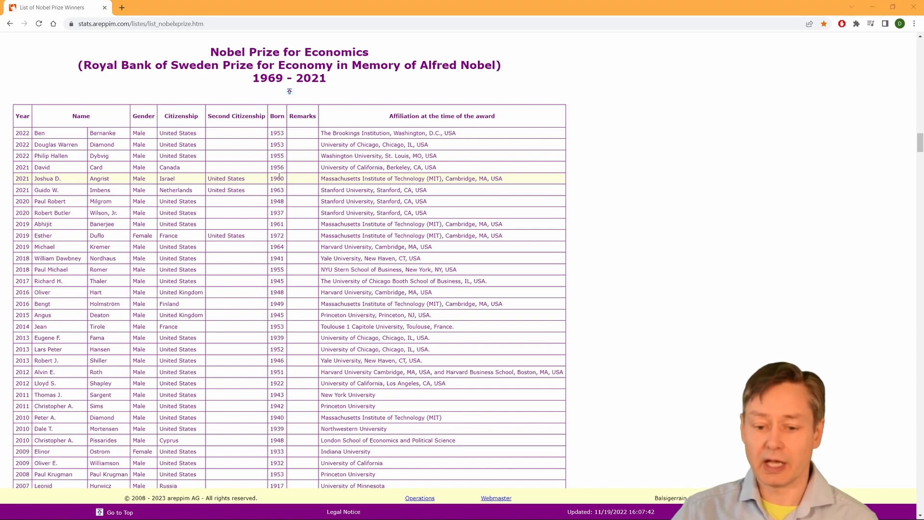
{"action": "key", "text": "alt+Tab"}
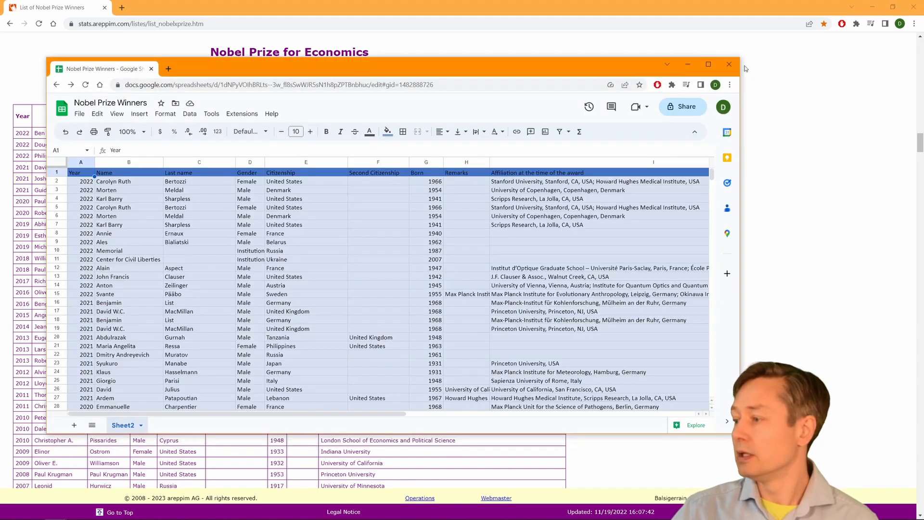
Maximize the Nobel Prize Winners spreadsheet window.
{"action": "left_click", "coordinate": [709, 64]}
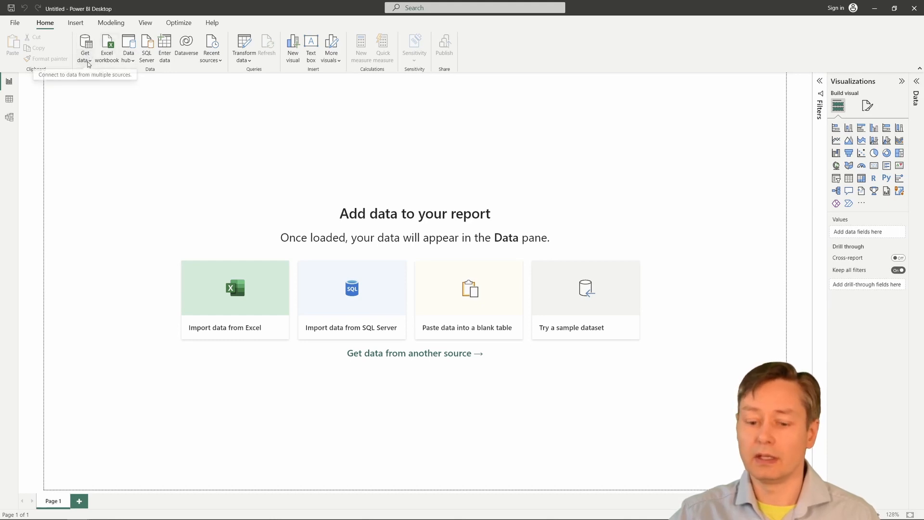
Pick the Google Sheets connector under Get data > More > Other and connect.
{"action": "left_click", "coordinate": [88, 61]}
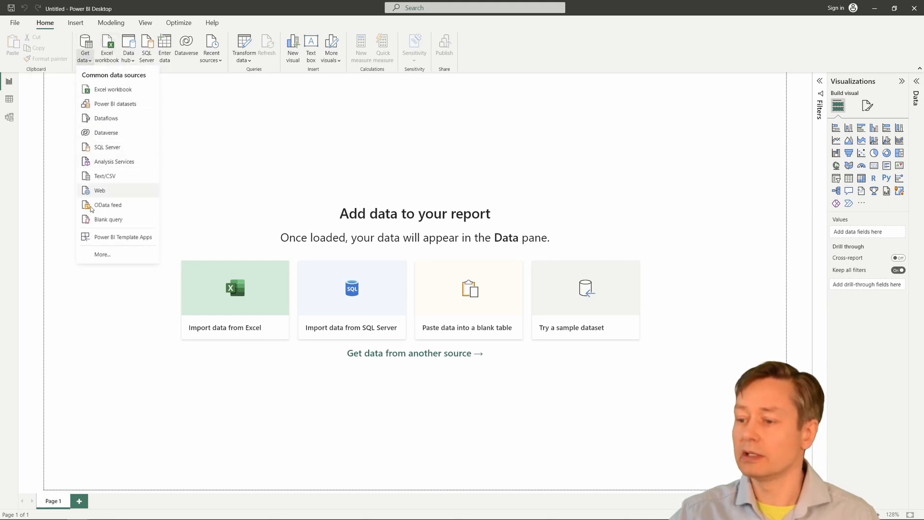
{"action": "left_click", "coordinate": [102, 255]}
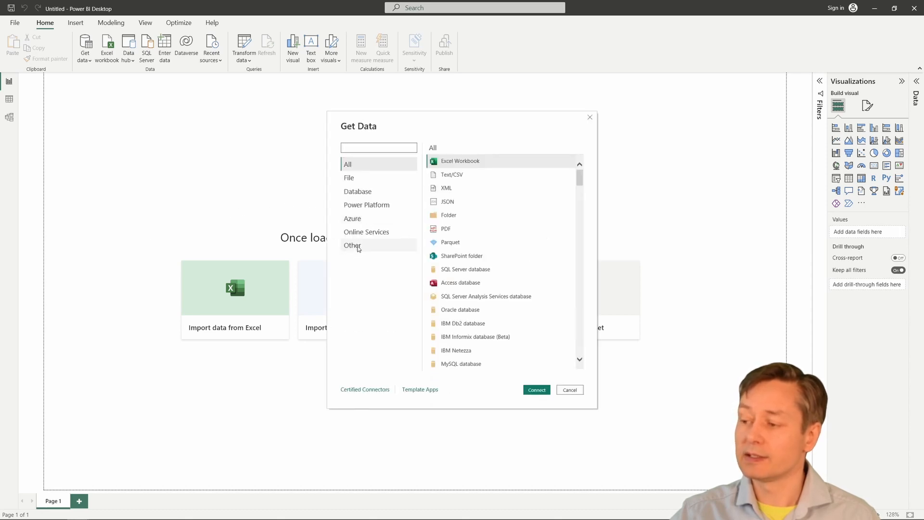
{"action": "left_click", "coordinate": [358, 247]}
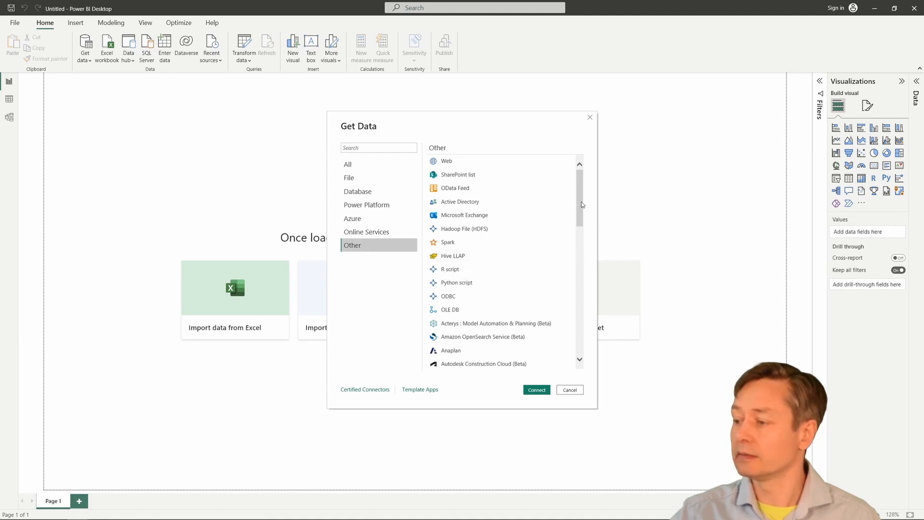
{"action": "left_click_drag", "start_coordinate": [582, 205], "coordinate": [581, 267]}
{"action": "left_click", "coordinate": [476, 297]}
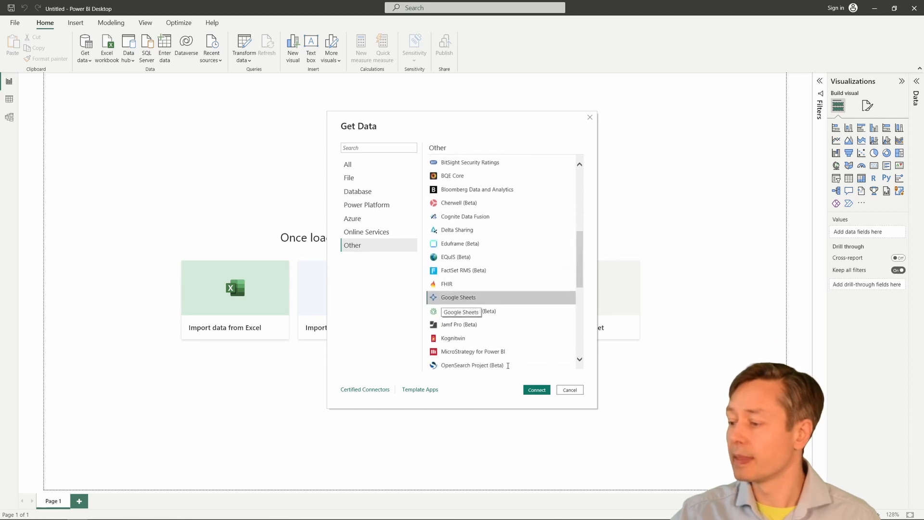
{"action": "left_click", "coordinate": [537, 390]}
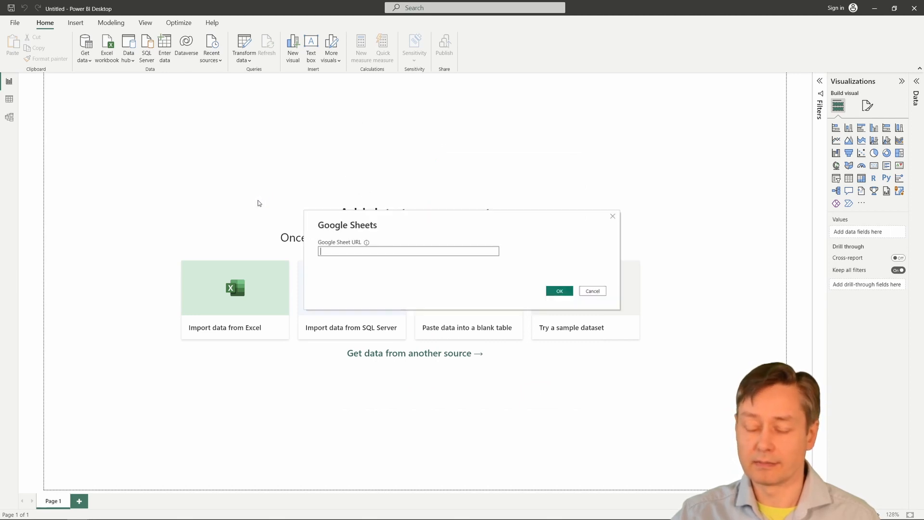
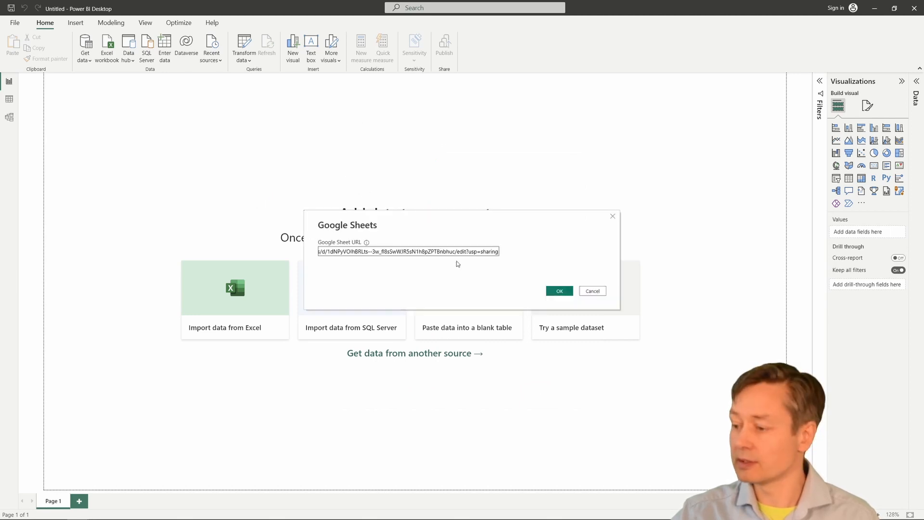
Paste the Nobel Prize Winners sheet URL, select Sheet2 in the Navigator and transform it.
{"action": "left_click", "coordinate": [559, 291]}
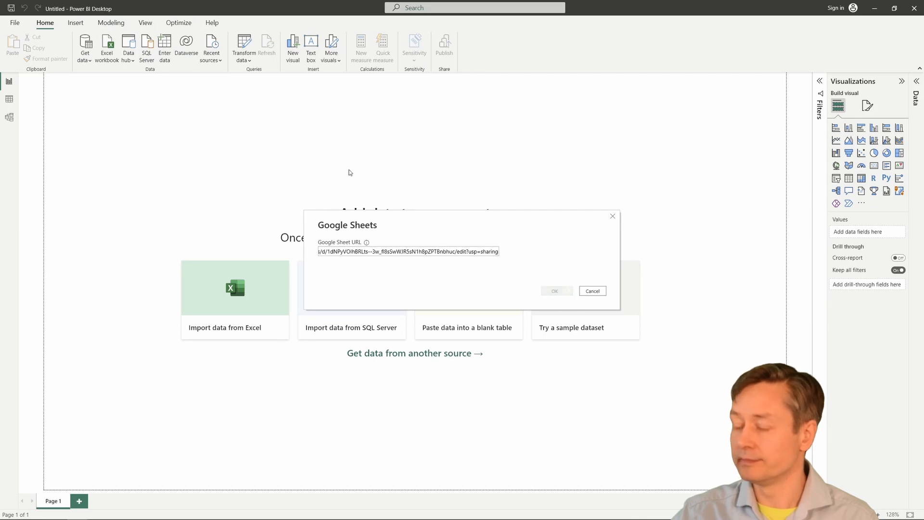
{"action": "left_click", "coordinate": [315, 177]}
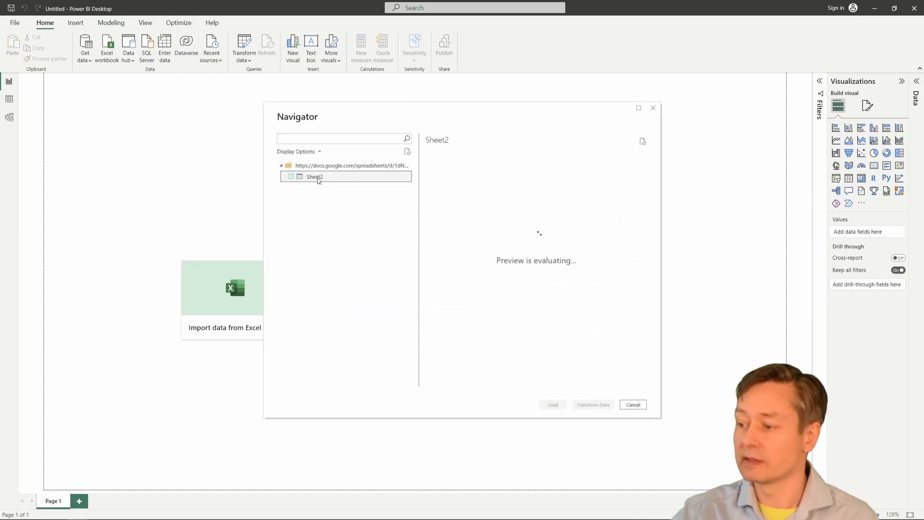
{"action": "left_click", "coordinate": [291, 177]}
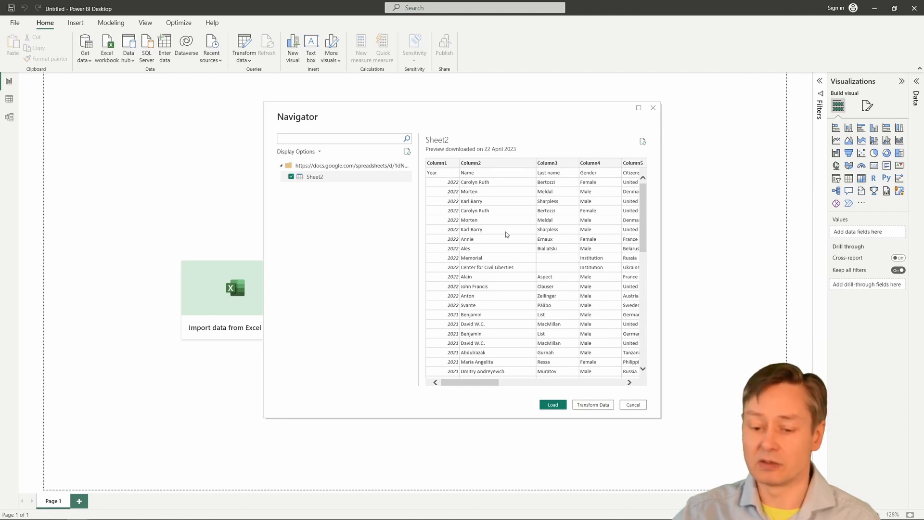
{"action": "left_click", "coordinate": [596, 406]}
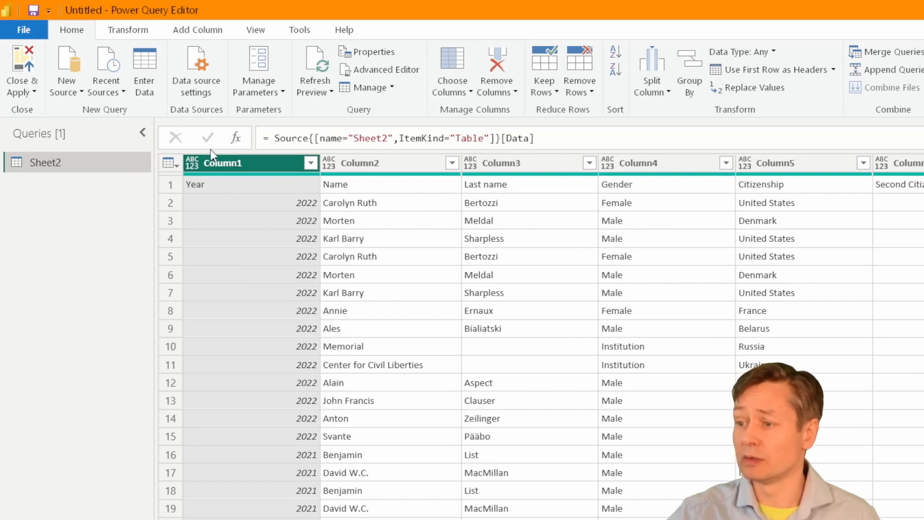
Promote Sheet2's first row to column headers and Close & Apply to load it.
{"action": "left_click", "coordinate": [177, 166]}
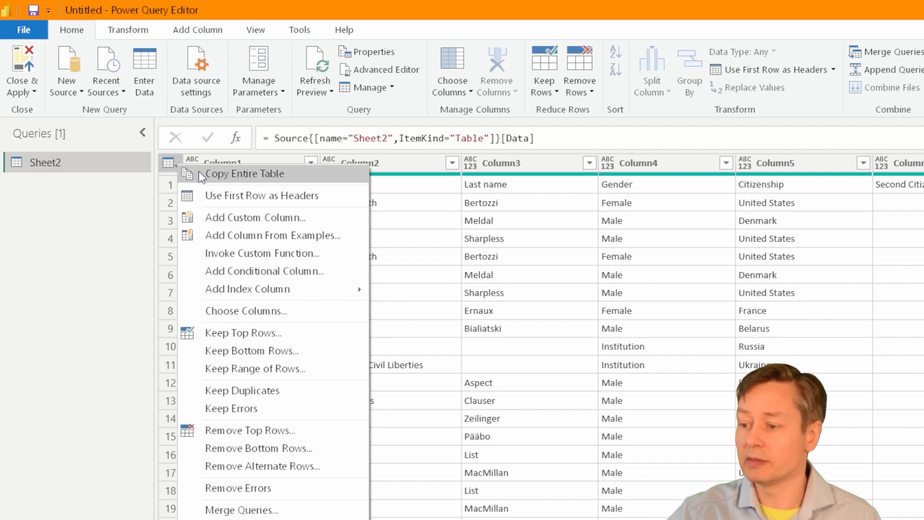
{"action": "left_click", "coordinate": [257, 195]}
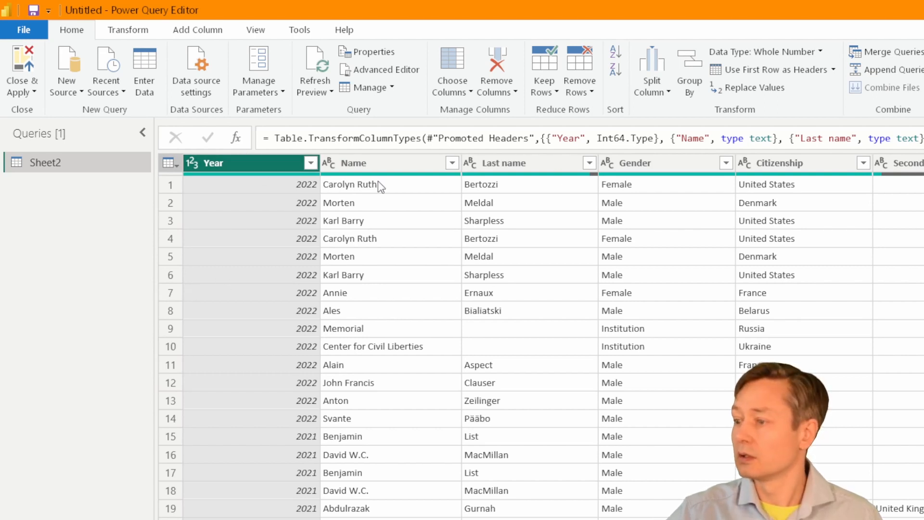
{"action": "left_click", "coordinate": [24, 66]}
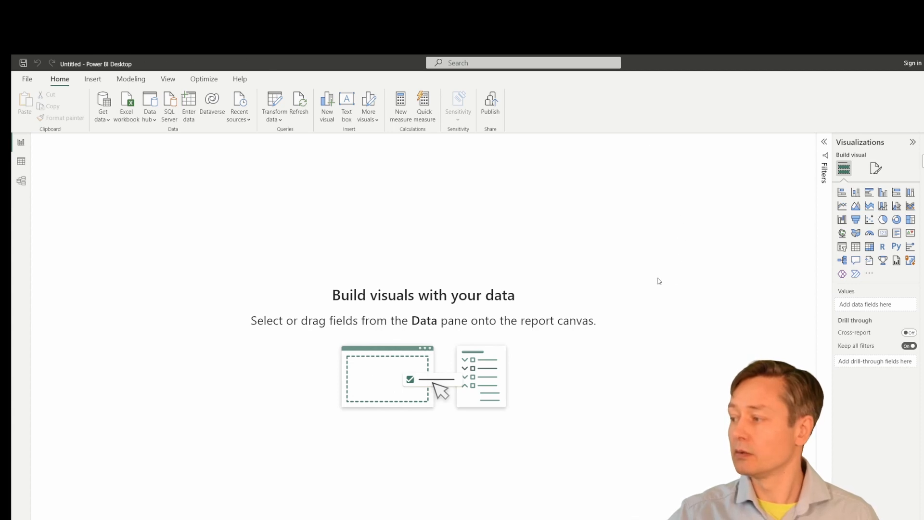
Add a stacked column chart of Count of Name by Citizenship and stretch it across the canvas.
{"action": "left_click", "coordinate": [856, 193]}
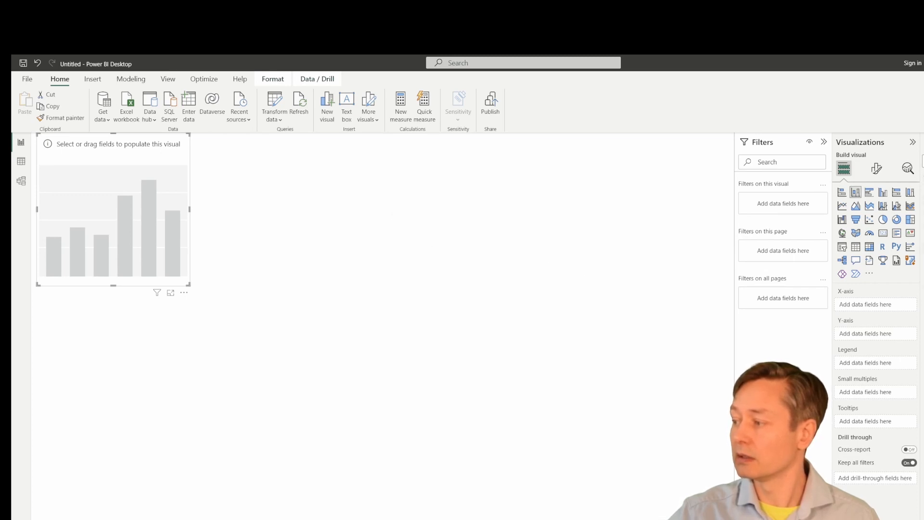
{"action": "left_click_drag", "start_coordinate": [923, 247], "coordinate": [878, 335]}
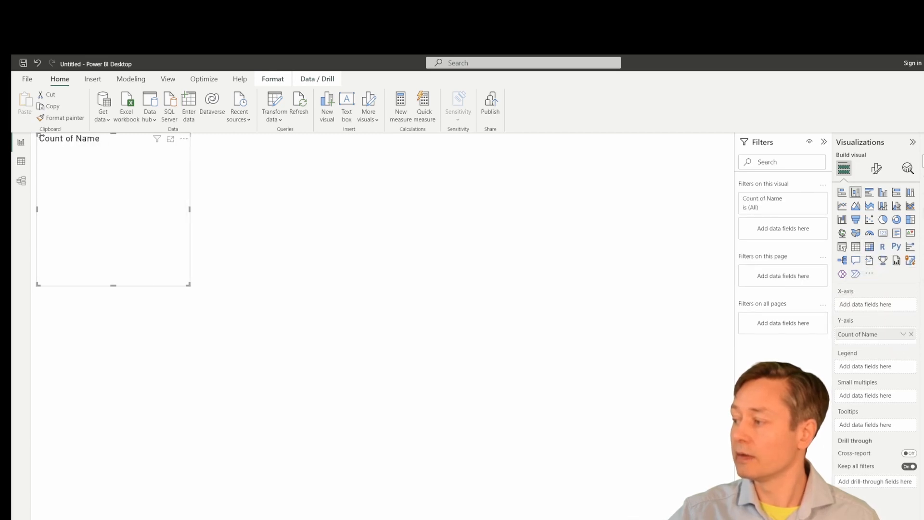
{"action": "left_click_drag", "start_coordinate": [923, 212], "coordinate": [883, 306]}
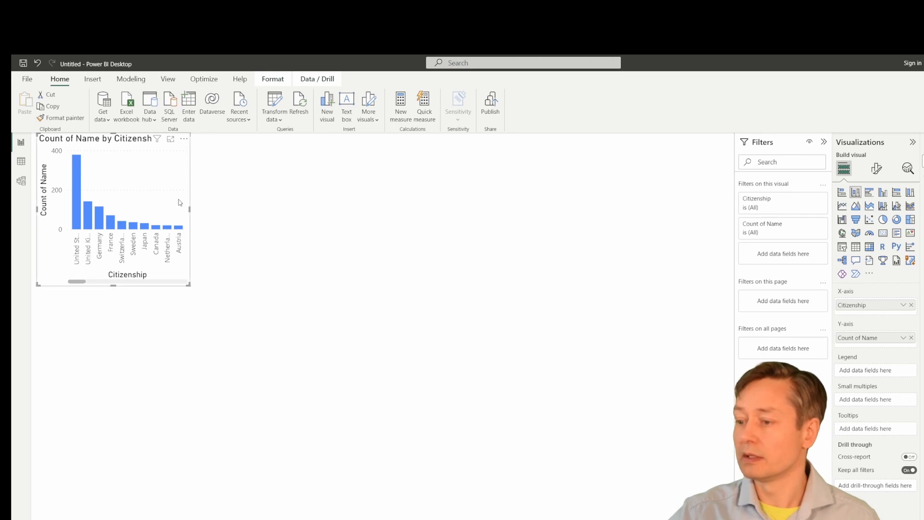
{"action": "left_click_drag", "start_coordinate": [190, 209], "coordinate": [726, 451]}
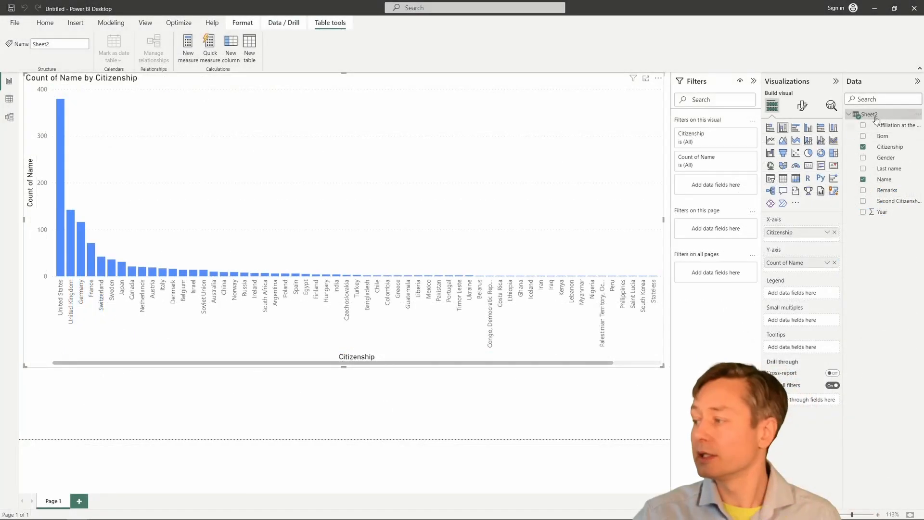
Rename the Sheet2 table in the Data pane to Nobel_prize_winners.
{"action": "double_click", "coordinate": [869, 114]}
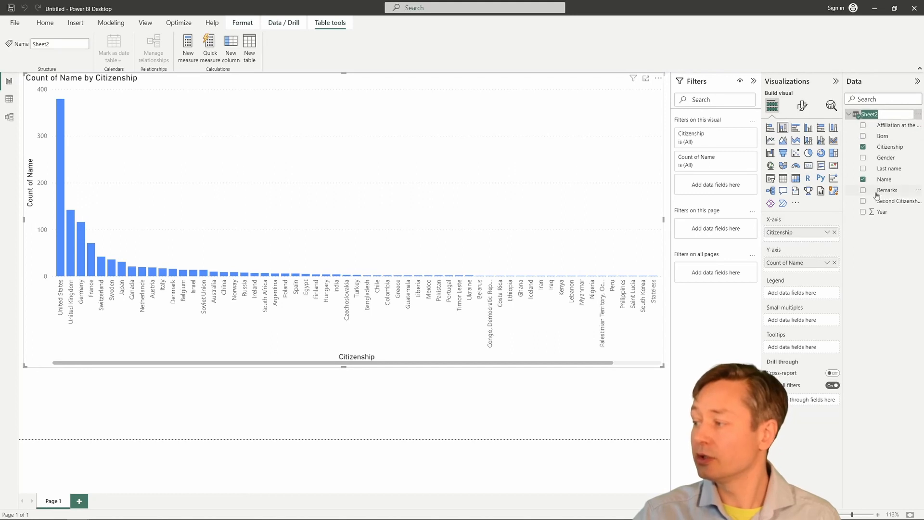
{"action": "type", "text": "Nobel_prize_winners"}
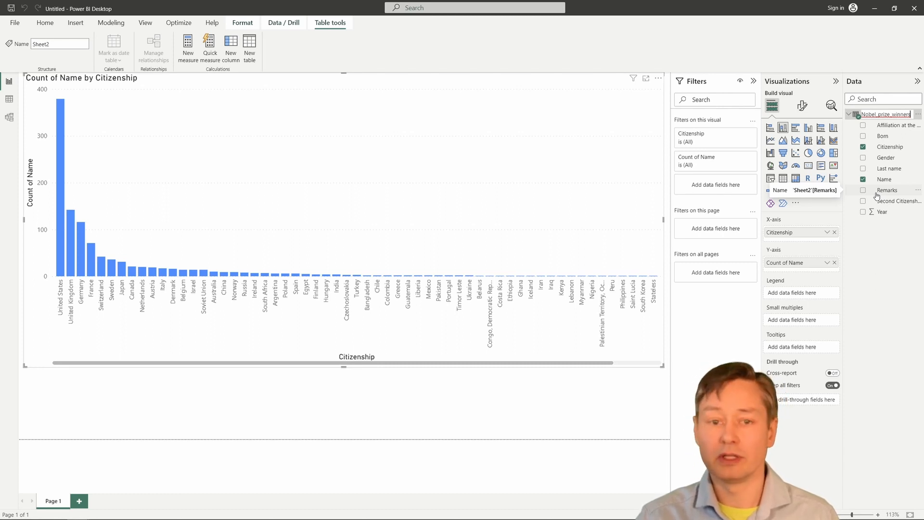
{"action": "key", "text": "Return"}
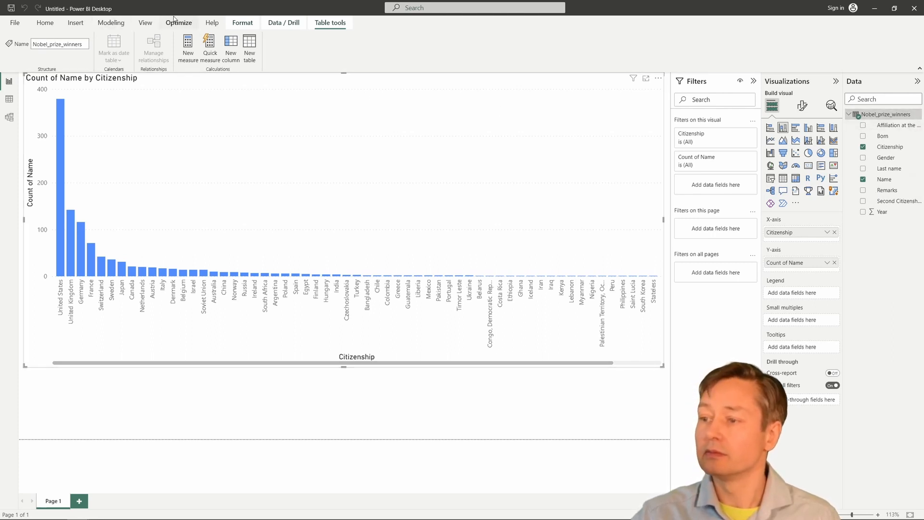
{"action": "left_click", "coordinate": [111, 23]}
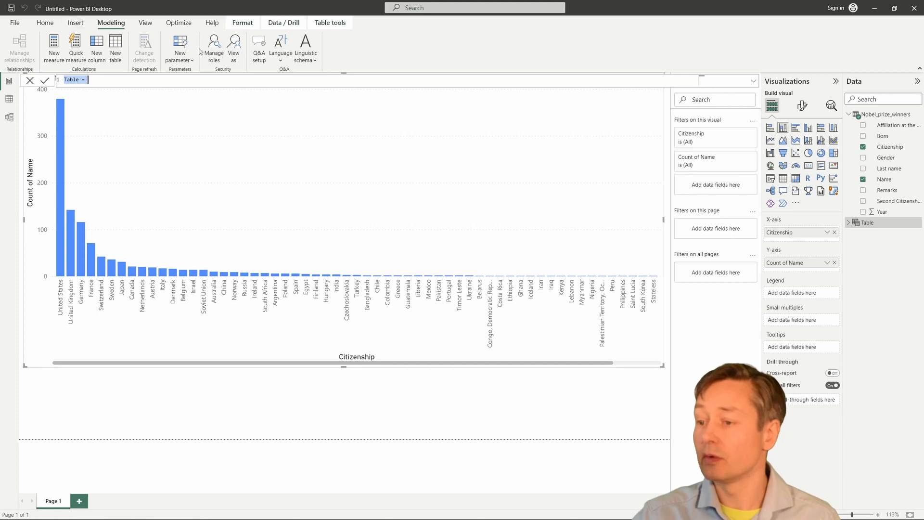
Create the CountryOther table with UNION(DISTINCT(...), ROW("Other","Other")).
{"action": "left_click", "coordinate": [133, 80]}
{"action": "key", "text": "ctrl+a"}
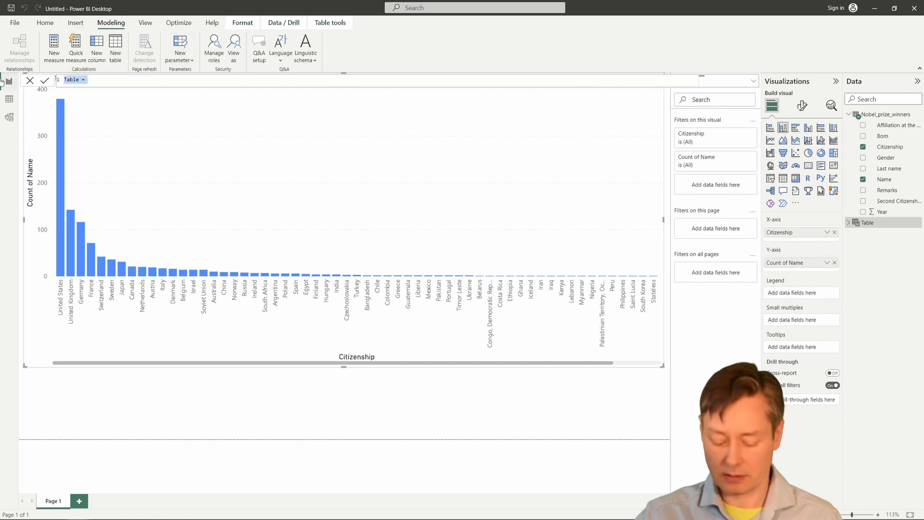
{"action": "type", "text": "CountryOther = UNION ( DISTINCT ( Nobel_Prize_Winners[Citizenship] ), ROW ( \"Other\", \"Other\" ) )"}
{"action": "key", "text": "Up"}
{"action": "key", "text": "End"}
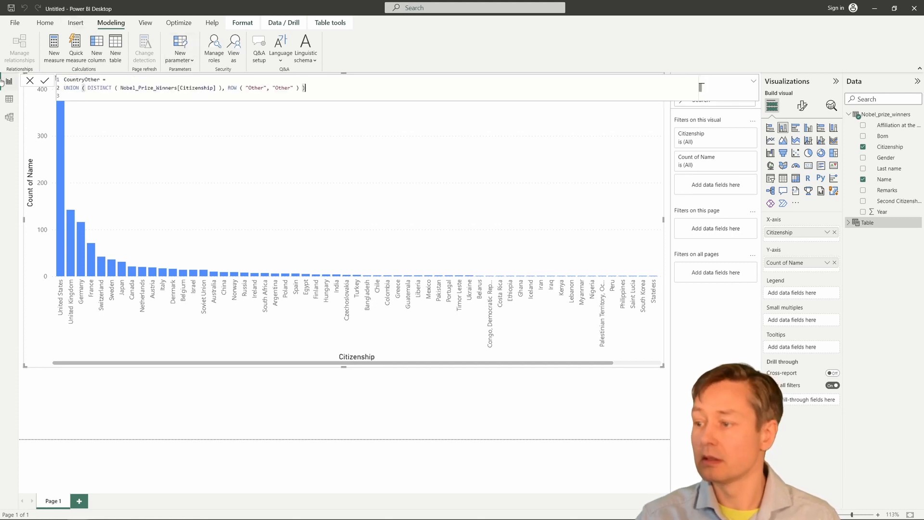
{"action": "key", "text": "Return"}
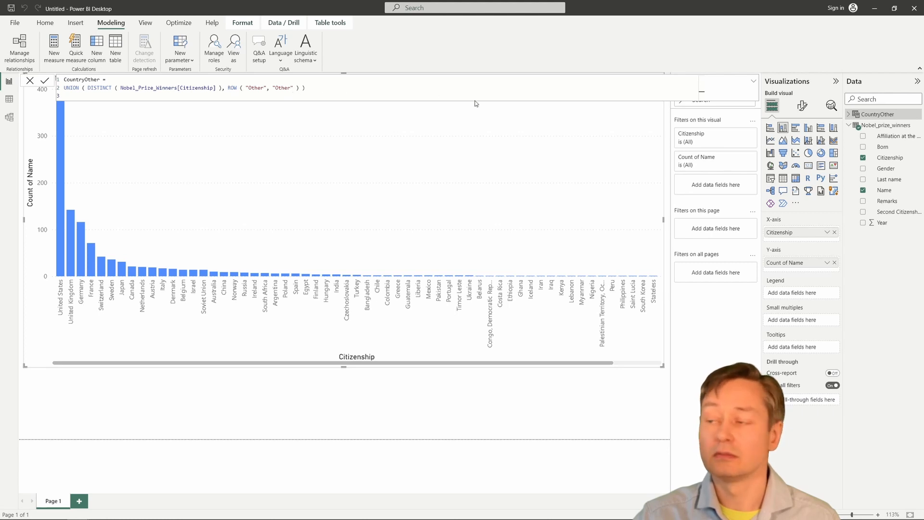
{"action": "key", "text": "Return"}
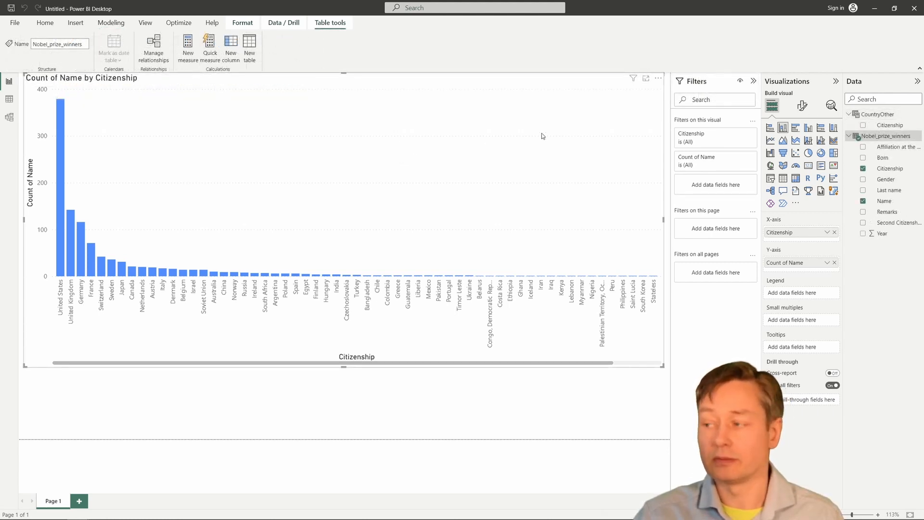
Paste the WinsCount formula into a new Nobel_prize_winners measure, then discard it.
{"action": "right_click", "coordinate": [848, 137]}
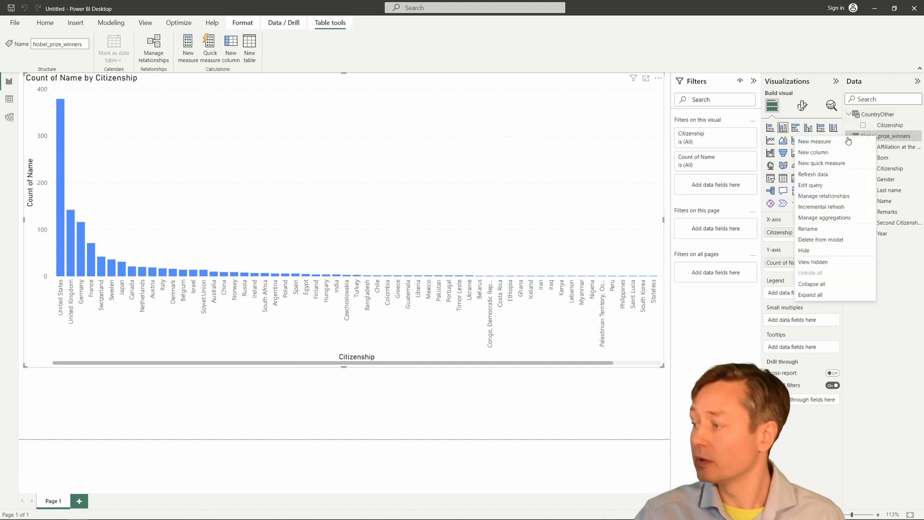
{"action": "left_click", "coordinate": [823, 144]}
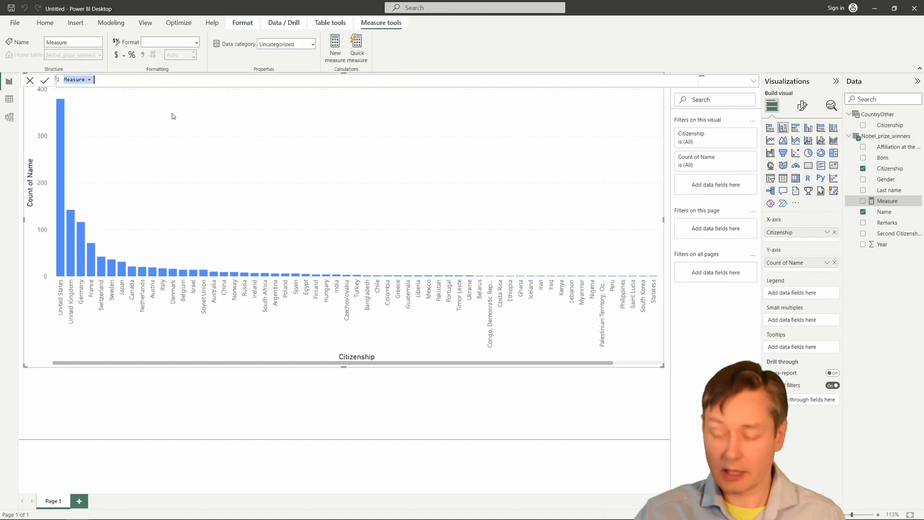
{"action": "type", "text": "WinsCount = VAR VarWins_ =     SELECTEDVALUE(  CountryOther[Citizenship] ) RETURN     CALCULATE ( COUNTROWS ( Nobel_Prize_Winners ), Nobel_Prize_Winners[Citizenship] = VarWins_ )"}
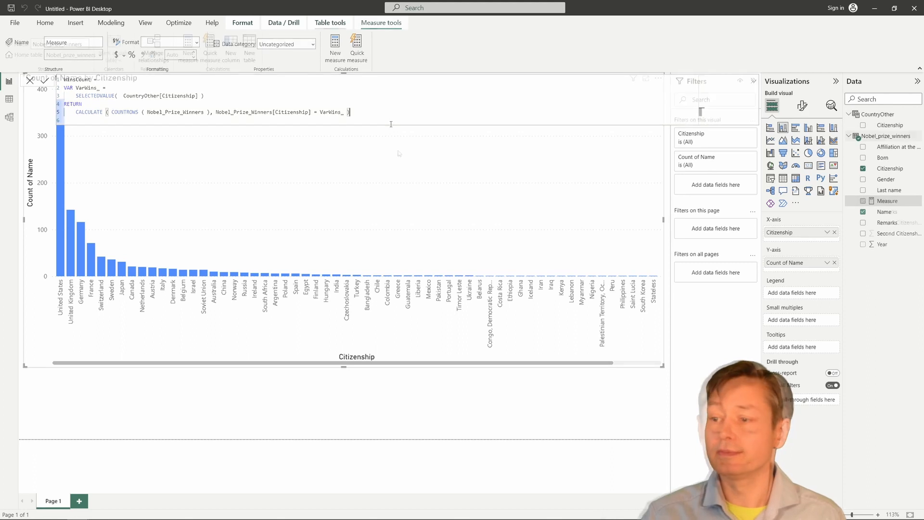
{"action": "key", "text": "Escape"}
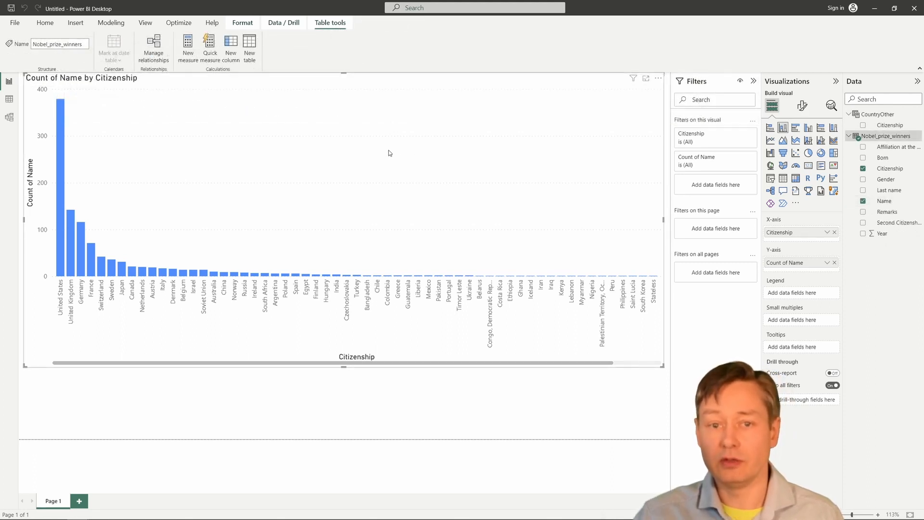
Add a new measure to Nobel_prize_winners with the WinsCount formula and check its CALCULATE line.
{"action": "right_click", "coordinate": [877, 138]}
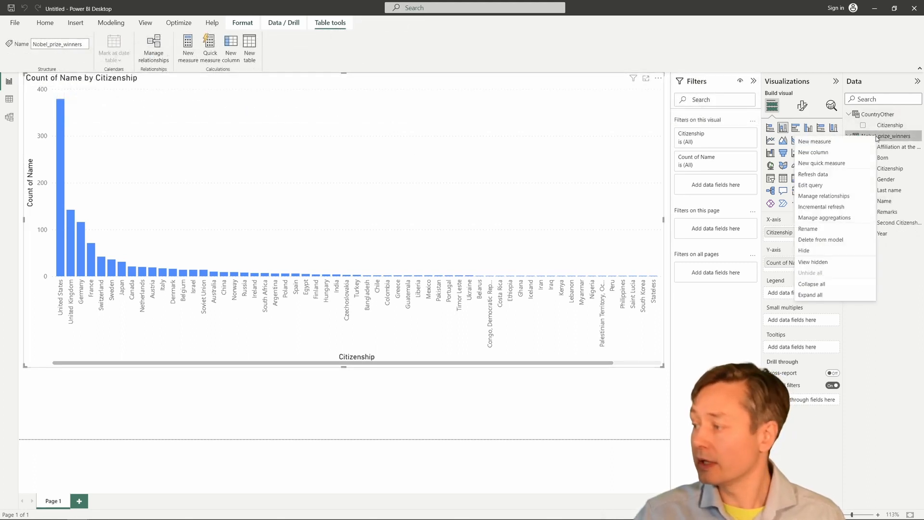
{"action": "left_click", "coordinate": [822, 143]}
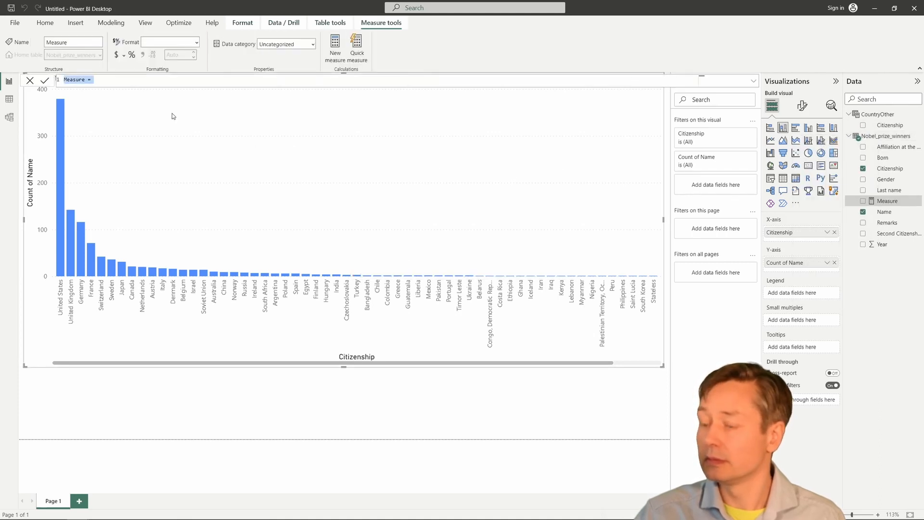
{"action": "type", "text": "WinsCount = VAR VarWins_ =     SELECTEDVALUE(  CountryOther[Citizenship] ) RETURN     CALCULATE ( COUNTROWS ( Nobel_Prize_Winners ), Nobel_Prize_Winners[Citizenship] = VarWins_ )"}
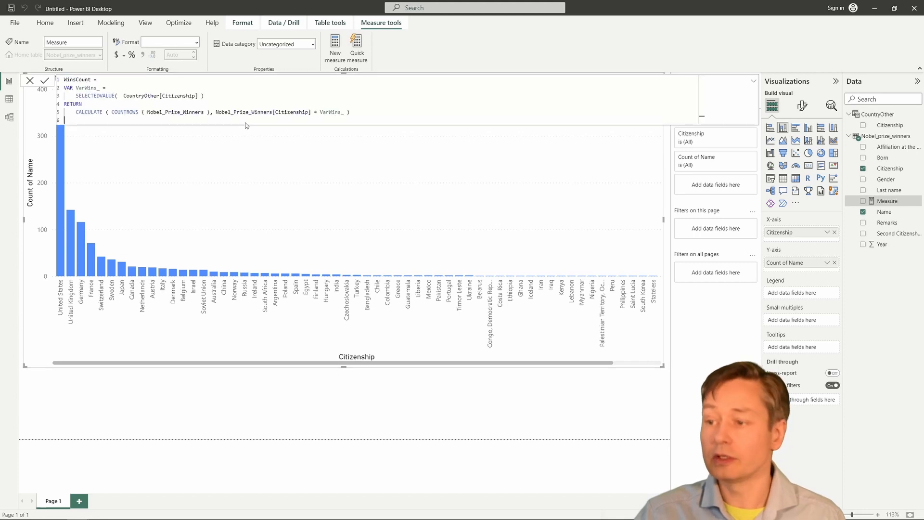
{"action": "left_click", "coordinate": [355, 112]}
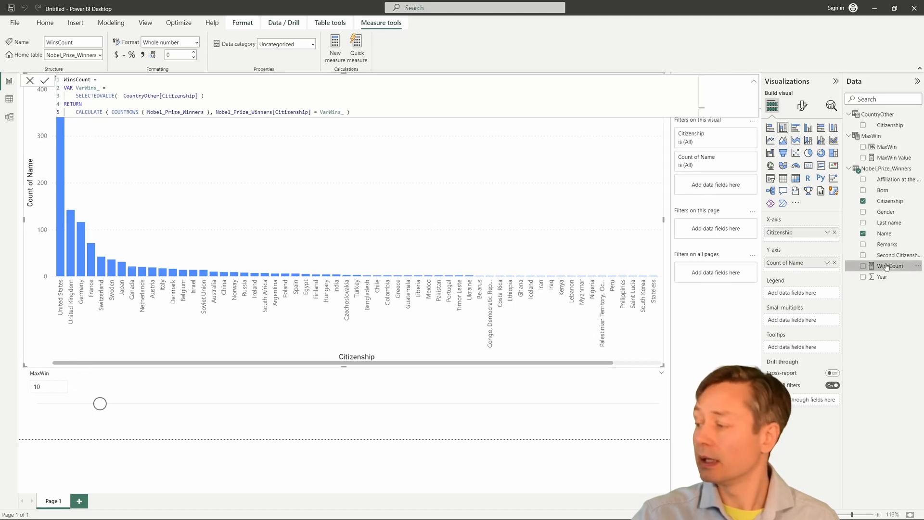
Plot WinsCount by CountryOther Citizenship, dropping Count of Name and the original Citizenship field.
{"action": "left_click_drag", "start_coordinate": [887, 267], "coordinate": [809, 260]}
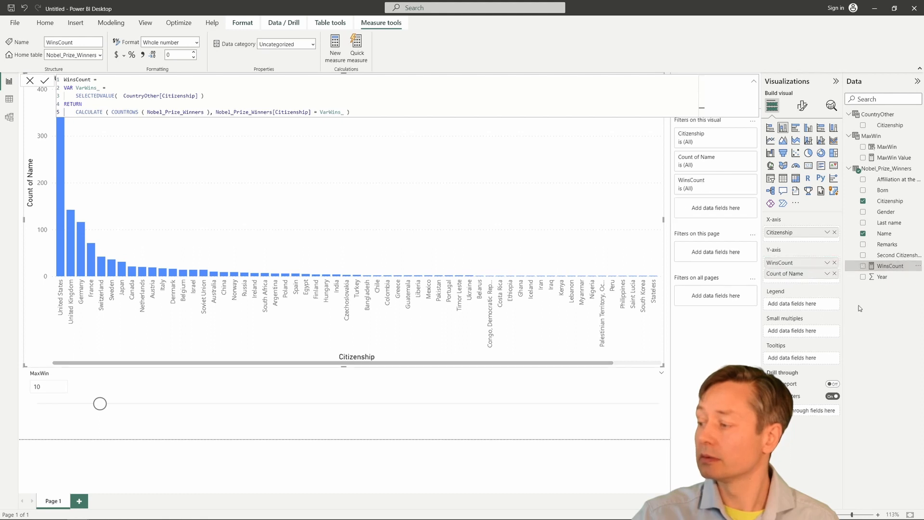
{"action": "left_click", "coordinate": [836, 276]}
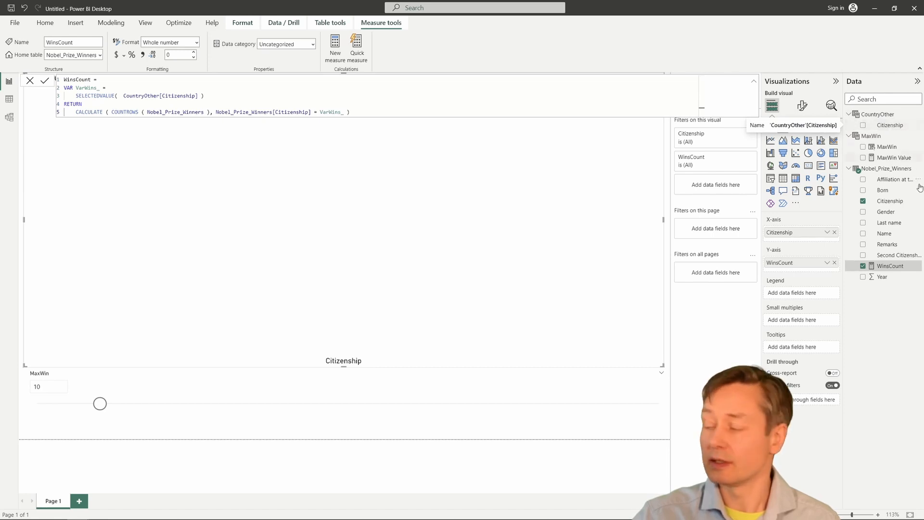
{"action": "left_click", "coordinate": [835, 233]}
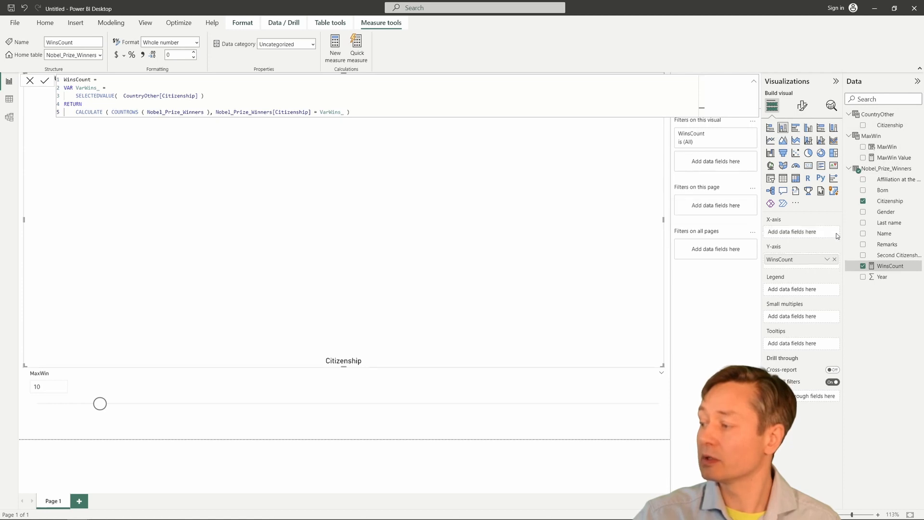
{"action": "left_click_drag", "start_coordinate": [891, 127], "coordinate": [808, 233]}
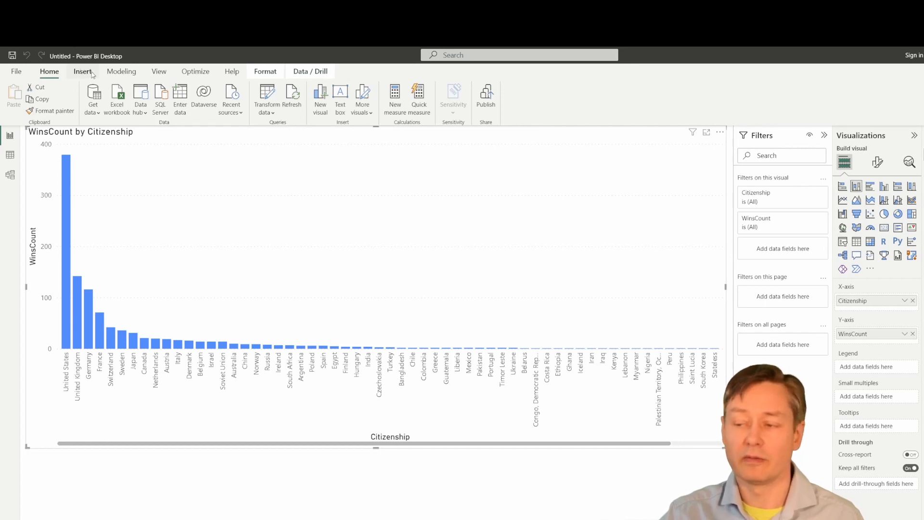
Create a numeric-range parameter named MaxWin, maximum 100, with its slicer added to the page.
{"action": "left_click", "coordinate": [122, 72]}
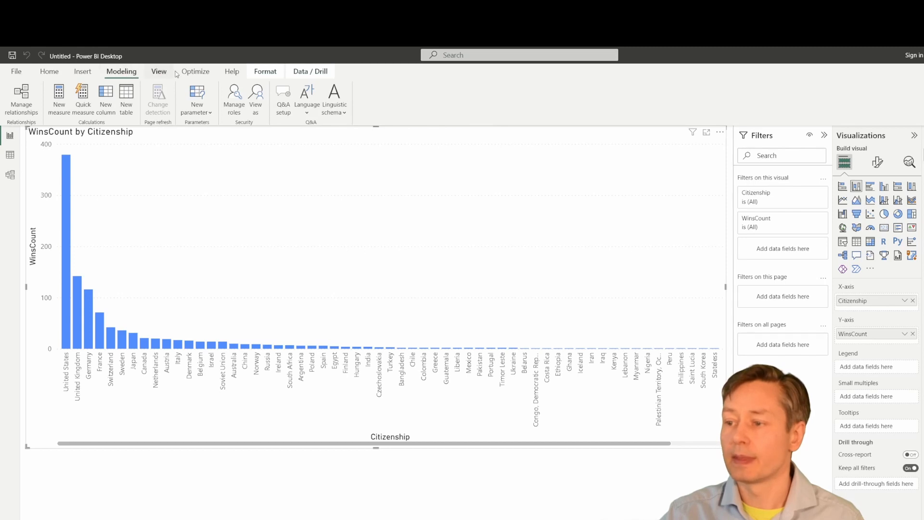
{"action": "left_click", "coordinate": [207, 113]}
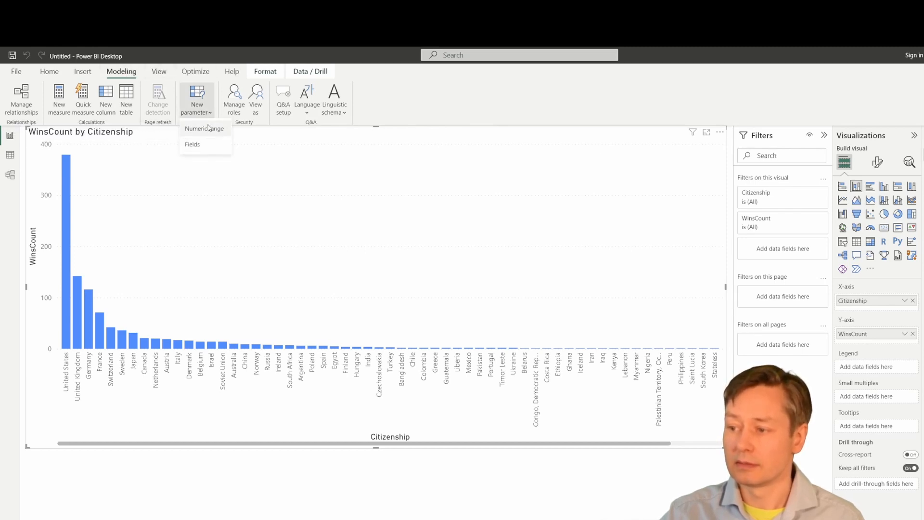
{"action": "left_click", "coordinate": [206, 130]}
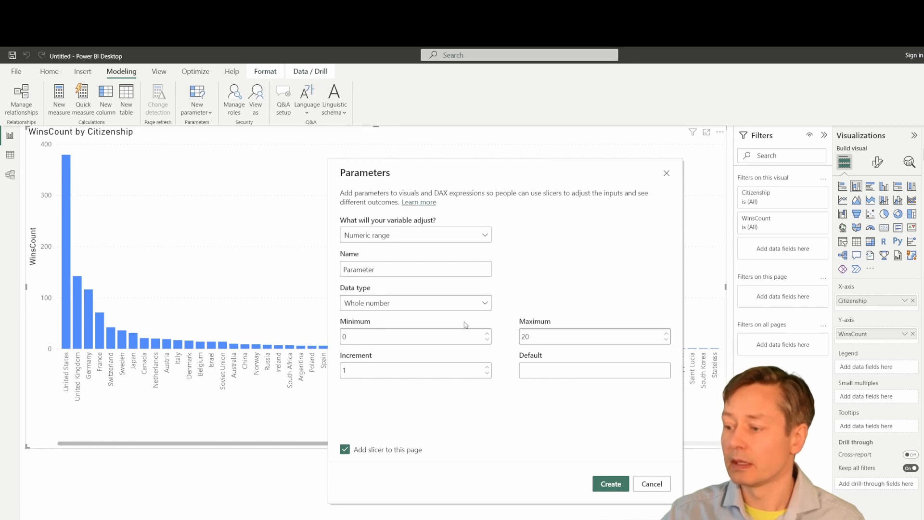
{"action": "double_click", "coordinate": [523, 336]}
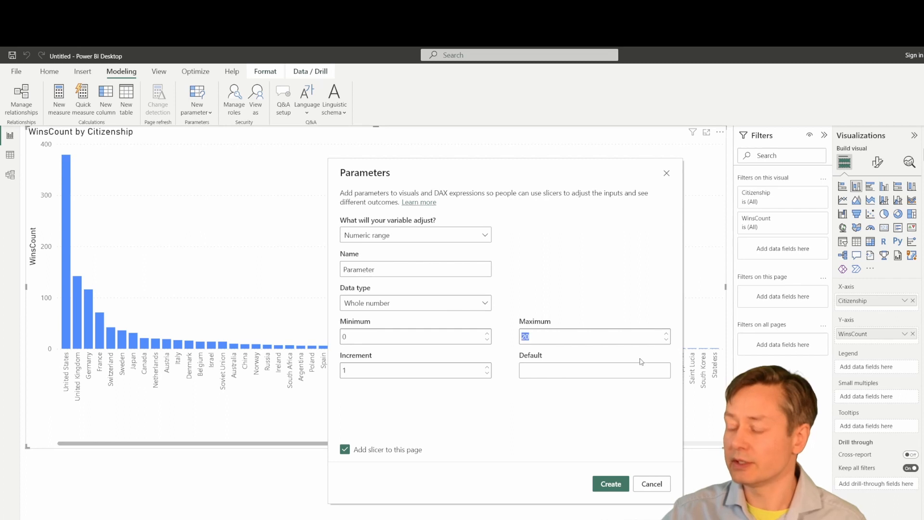
{"action": "type", "text": "100"}
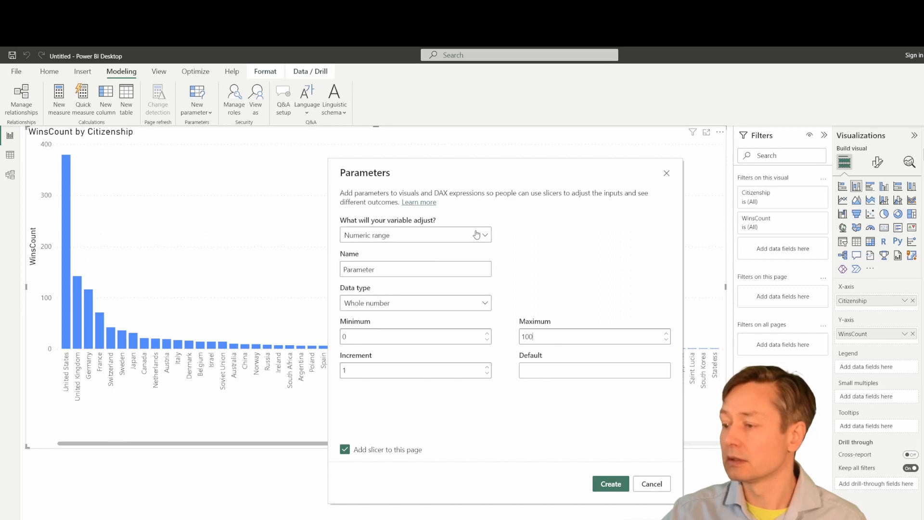
{"action": "left_click", "coordinate": [454, 276]}
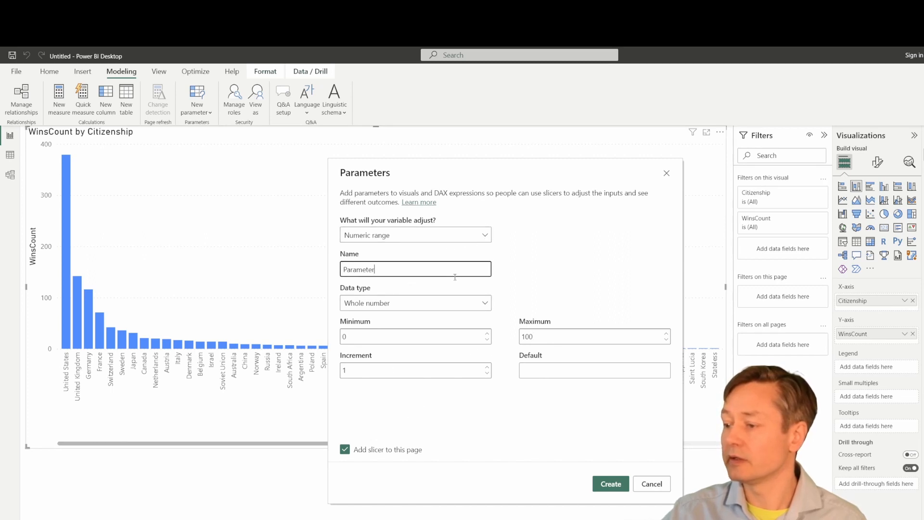
{"action": "double_click", "coordinate": [435, 268]}
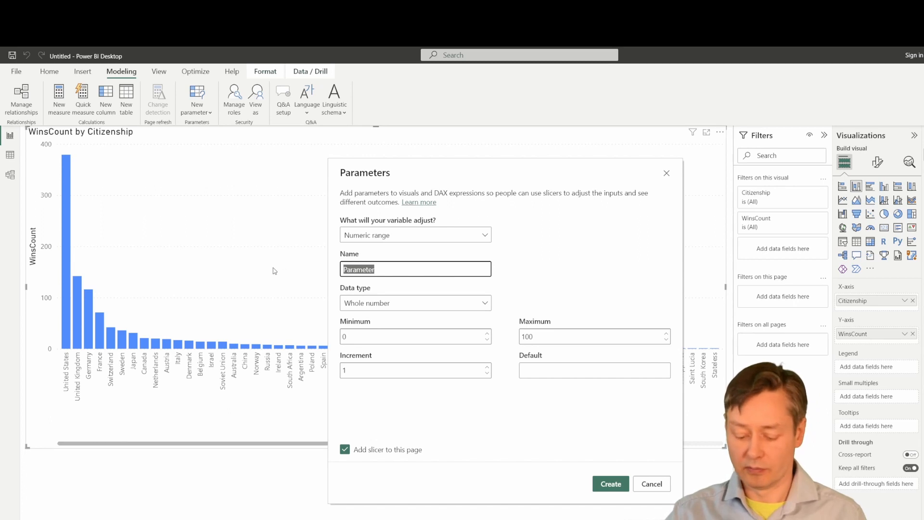
{"action": "type", "text": "Max"}
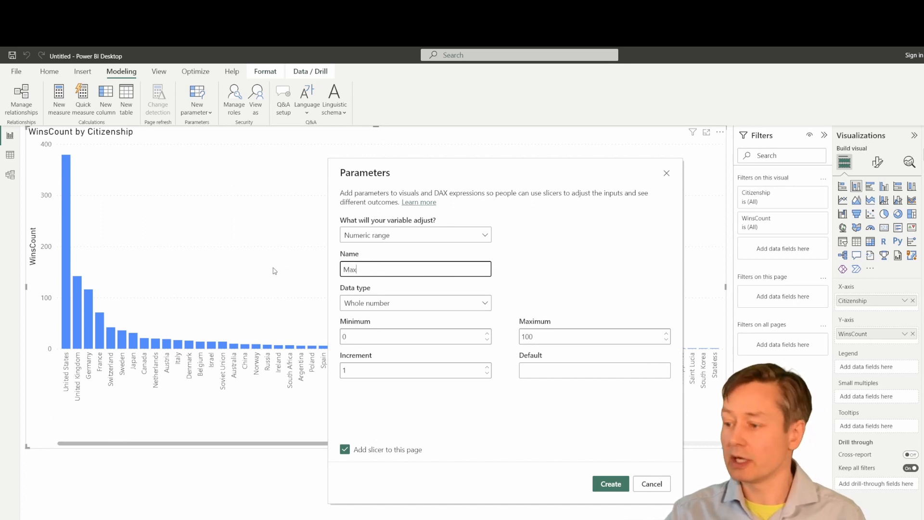
{"action": "type", "text": "Win"}
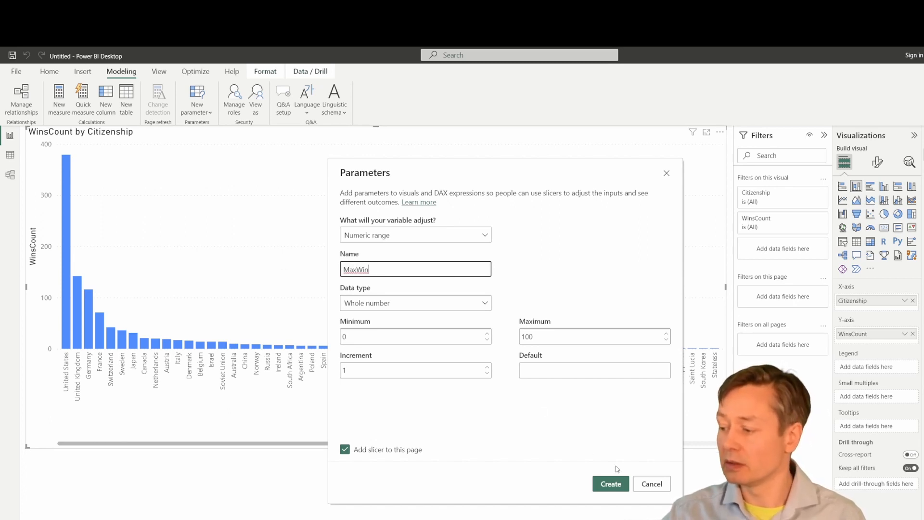
{"action": "left_click", "coordinate": [610, 484]}
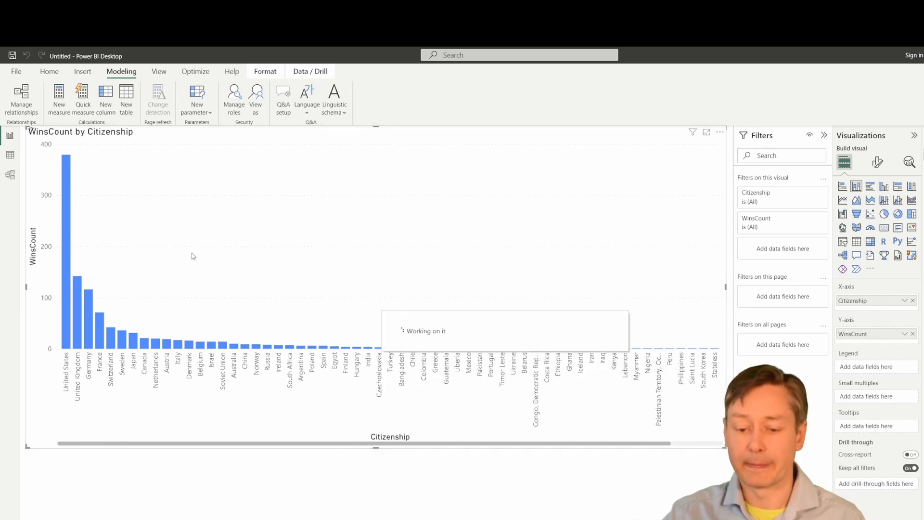
Move the MaxWin slider below the chart, stretch it across the page, and test it.
{"action": "left_click_drag", "start_coordinate": [134, 243], "coordinate": [84, 516]}
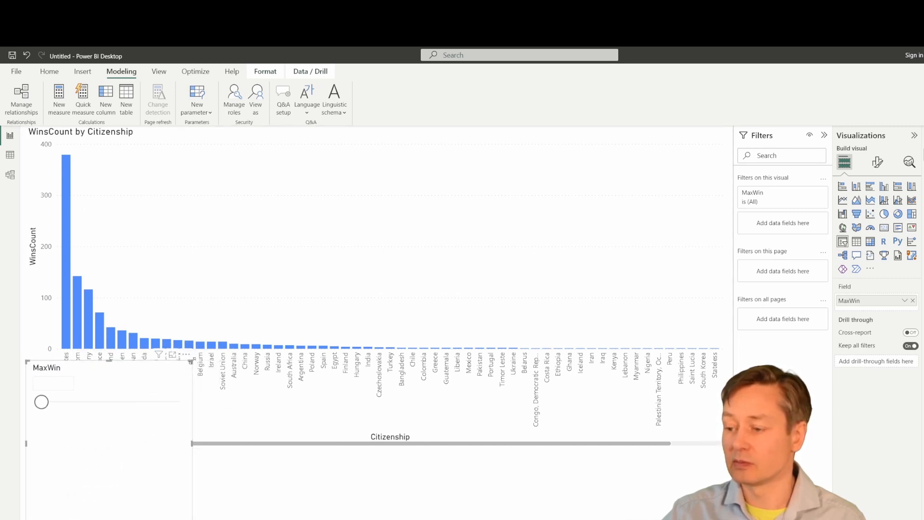
{"action": "left_click_drag", "start_coordinate": [192, 360], "coordinate": [732, 448]}
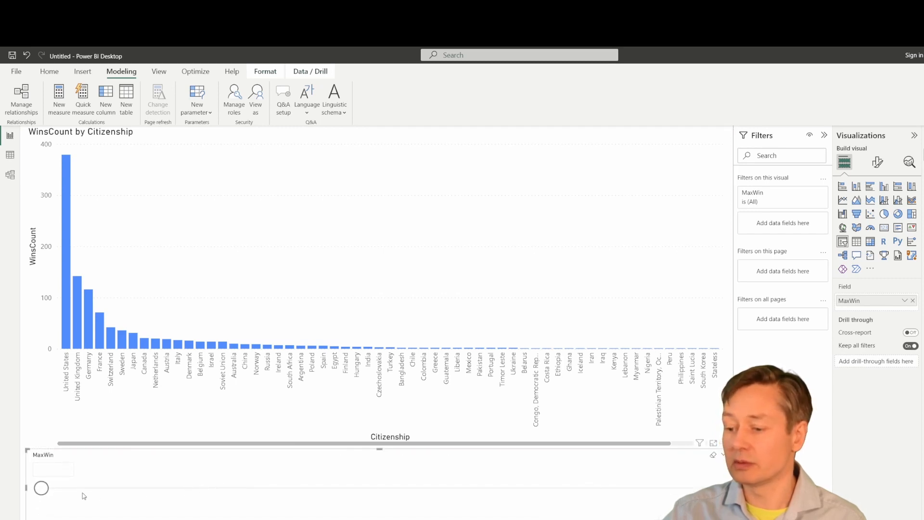
{"action": "mouse_move", "coordinate": [45, 491]}
{"action": "left_mouse_down"}
{"action": "mouse_move", "coordinate": [246, 489]}
{"action": "mouse_move", "coordinate": [41, 489]}
{"action": "left_mouse_up"}
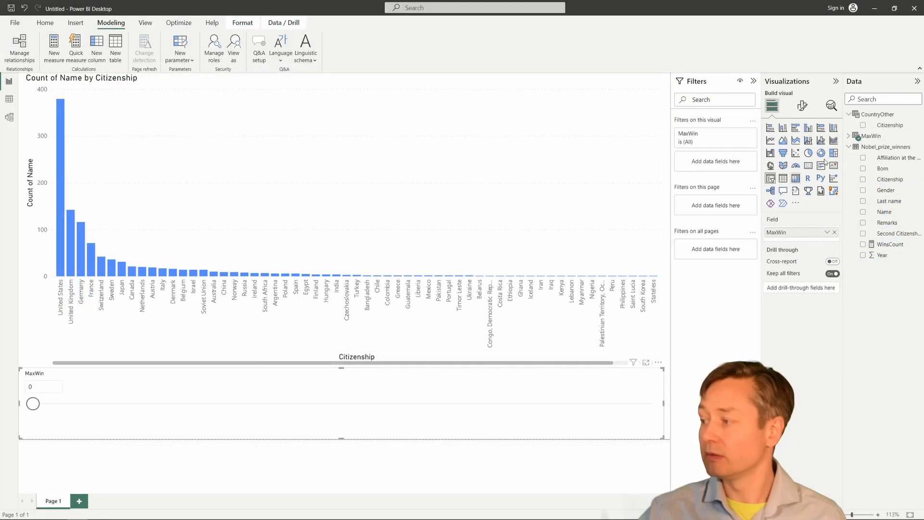
Start a new measure on Nobel_prize_winners and paste in the prepared Nobel Prizes formula.
{"action": "left_click", "coordinate": [849, 136]}
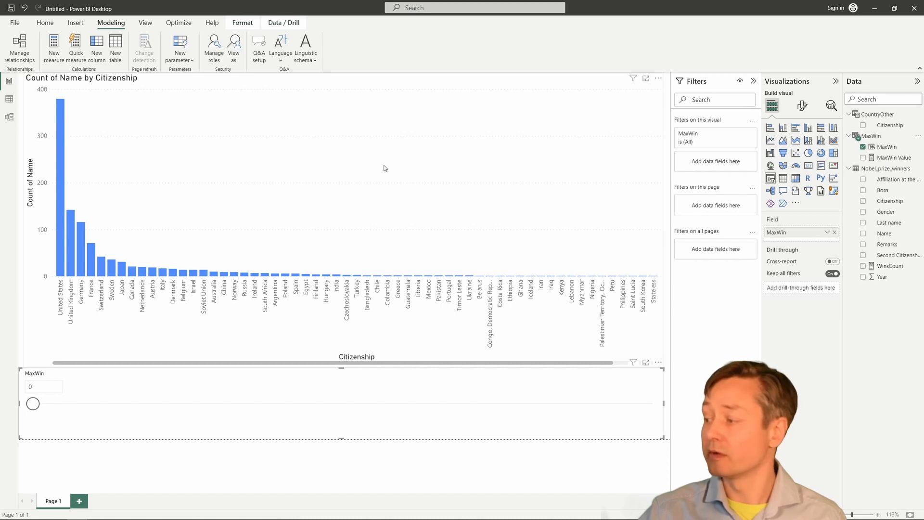
{"action": "right_click", "coordinate": [870, 170]}
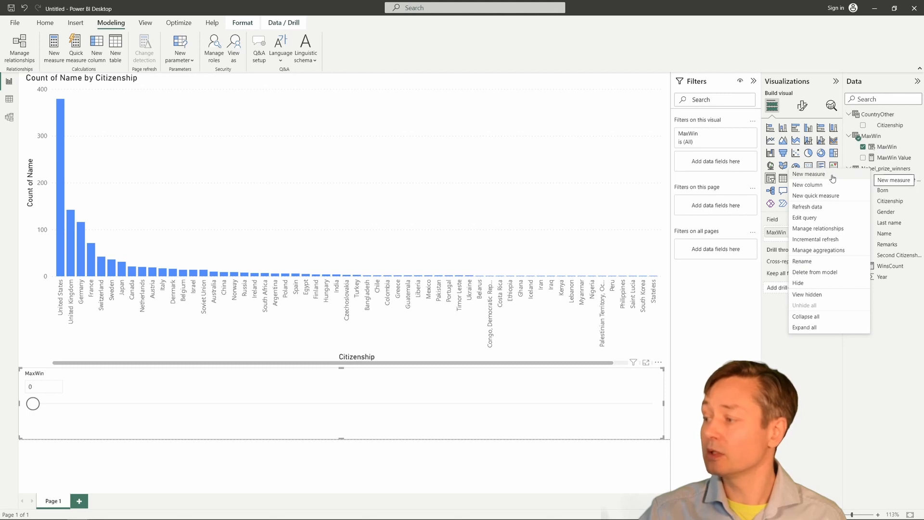
{"action": "key", "text": "Escape"}
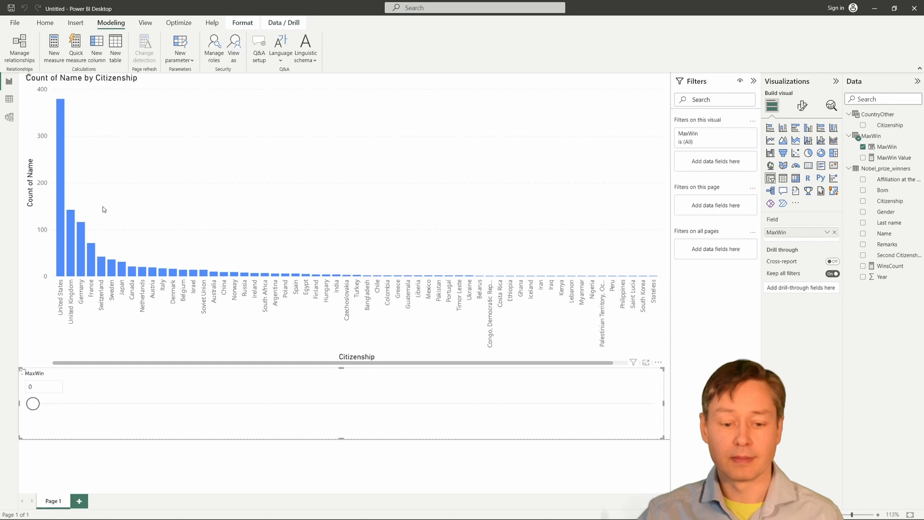
{"action": "left_click", "coordinate": [54, 48]}
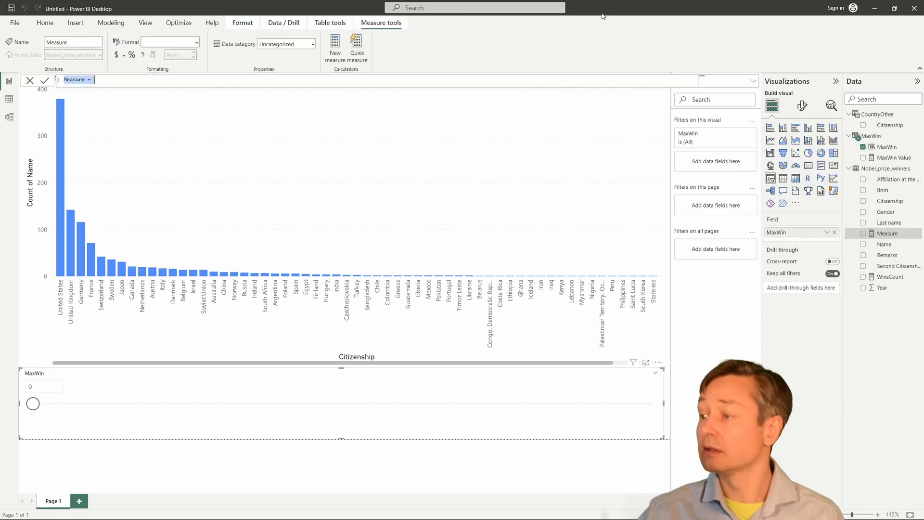
{"action": "left_click", "coordinate": [888, 236]}
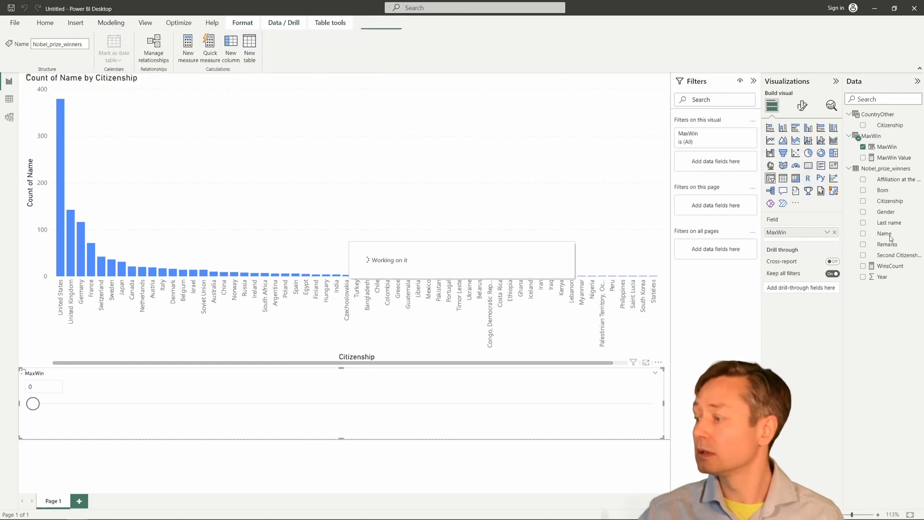
{"action": "right_click", "coordinate": [884, 170]}
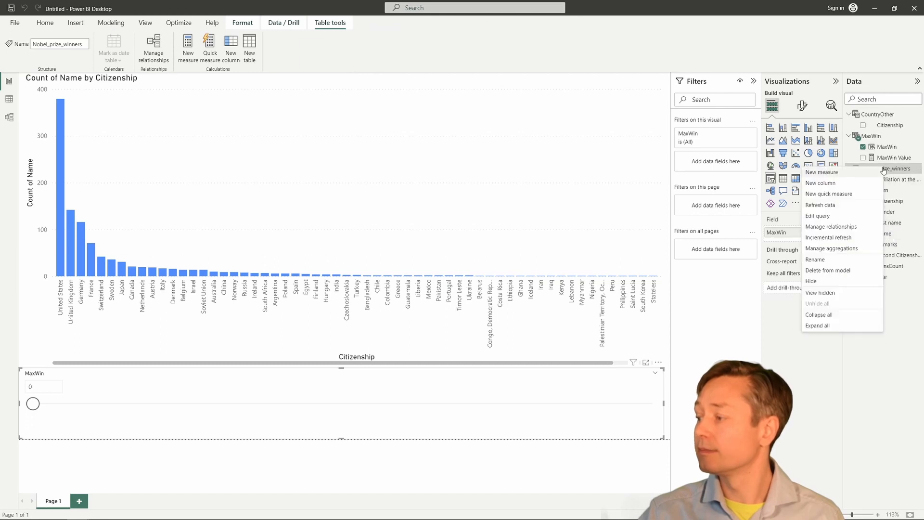
{"action": "left_click", "coordinate": [822, 173]}
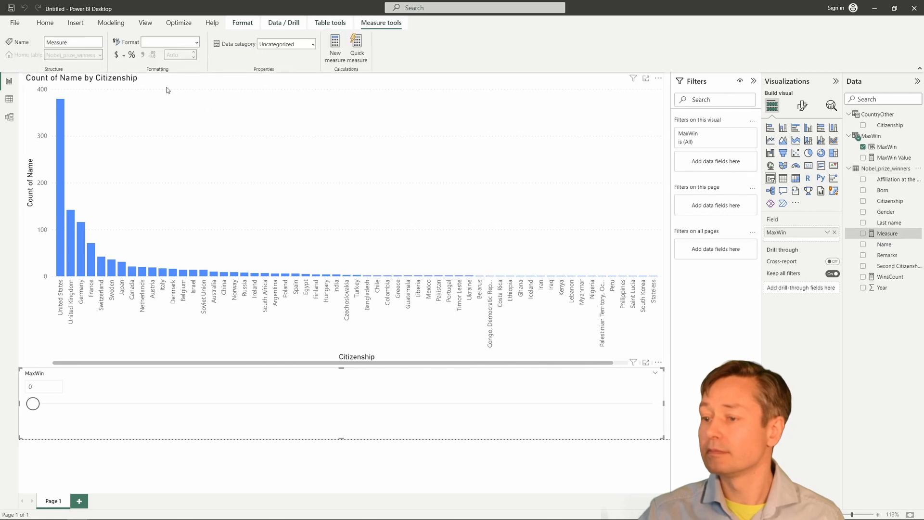
{"action": "type", "text": "Nobel Prizes = VAR MaxNumWinFilt_ = [MaxWin Value] VAR CurWins_ =     MAX ( CountryOther[Citizenship] ) RETURN     IF (         [WinsCount] > MaxNumWinFilt_,         [WinsCount],         IF (             CurWins_ = \"Other\",             SUMX (                 FILTER ( ALLSELECTED ( CountryOther ), [WinsCount] <= MaxNumWinFilt_ ),                 [WinsCount]             )         )     )"}
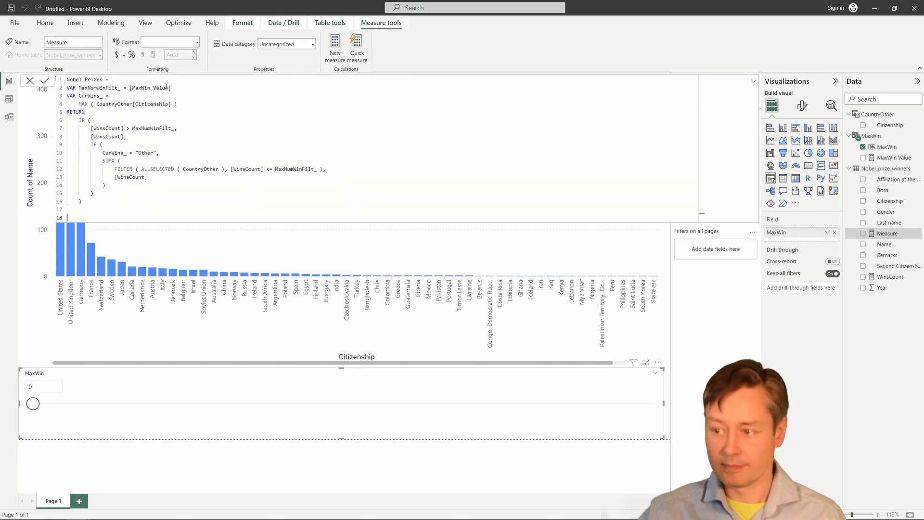
Check the formula's brackets and commit the Nobel Prizes measure to Nobel_prize_winners.
{"action": "left_click", "coordinate": [86, 201]}
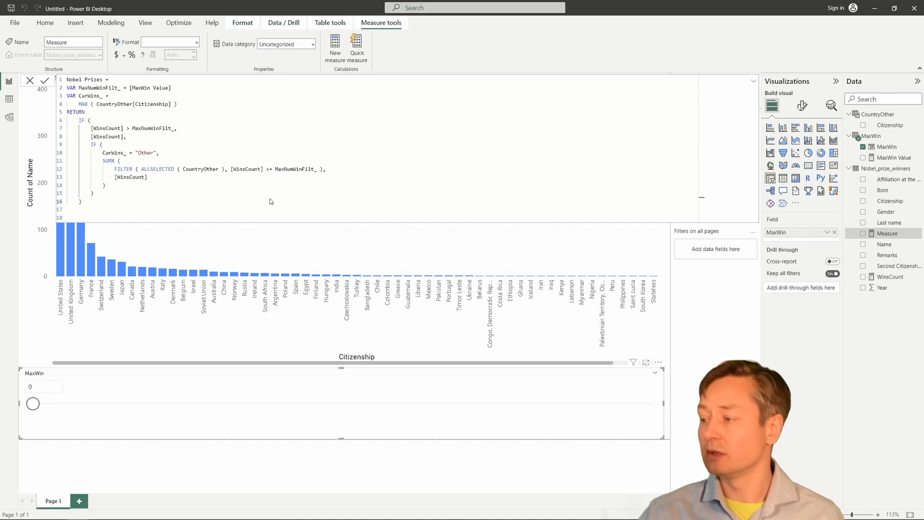
{"action": "key", "text": "Return"}
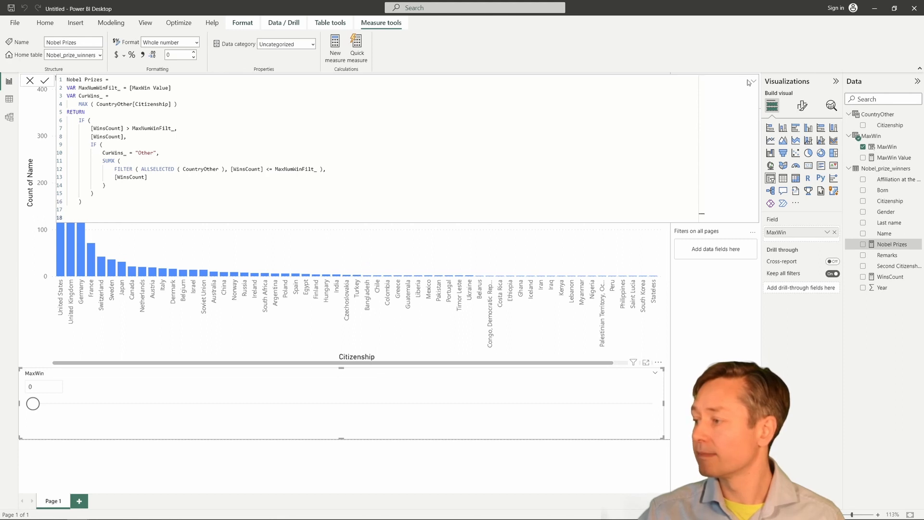
{"action": "left_click", "coordinate": [581, 252]}
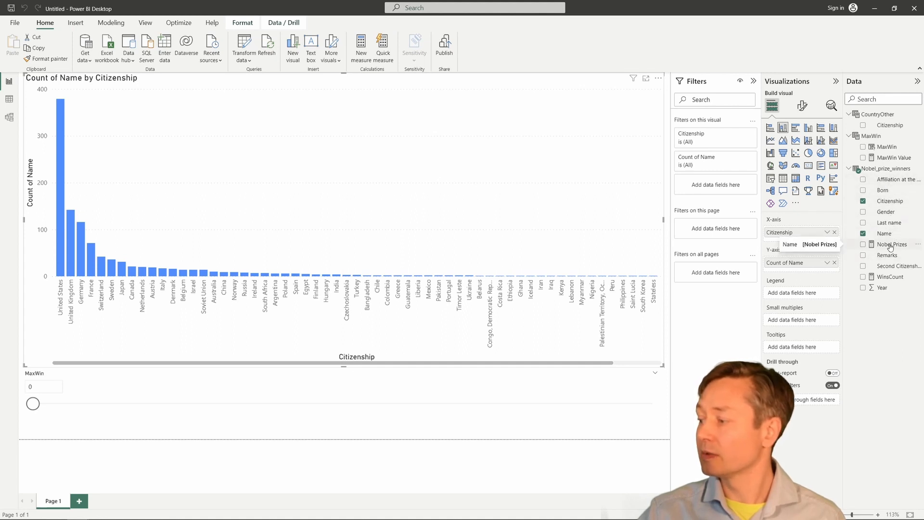
Chart Nobel Prizes by CountryOther Citizenship instead of Count of Name, then set MaxWin to 10.
{"action": "left_click_drag", "start_coordinate": [890, 247], "coordinate": [811, 268]}
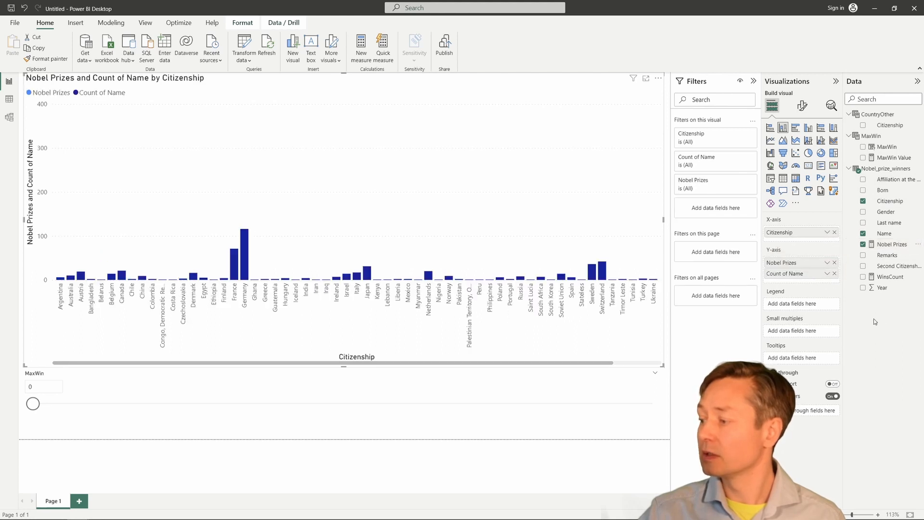
{"action": "left_click", "coordinate": [834, 274]}
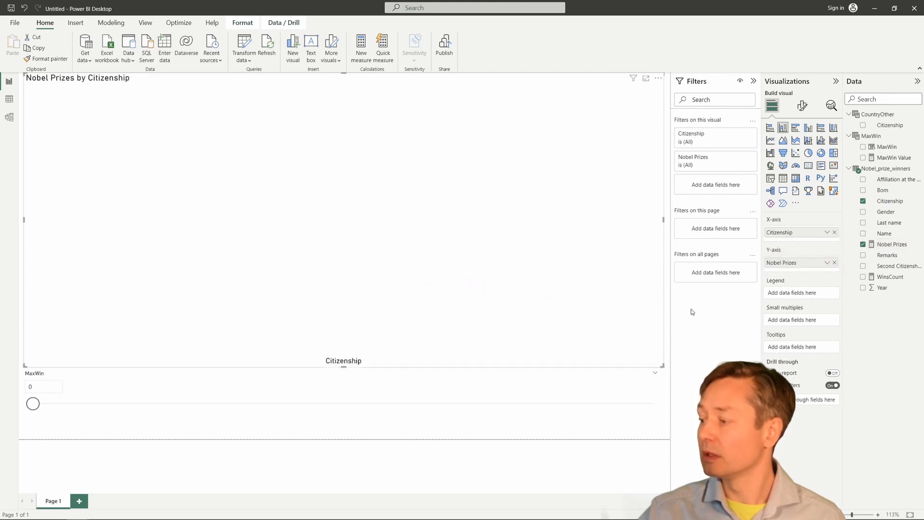
{"action": "left_click", "coordinate": [835, 235]}
{"action": "left_click_drag", "start_coordinate": [890, 126], "coordinate": [810, 233]}
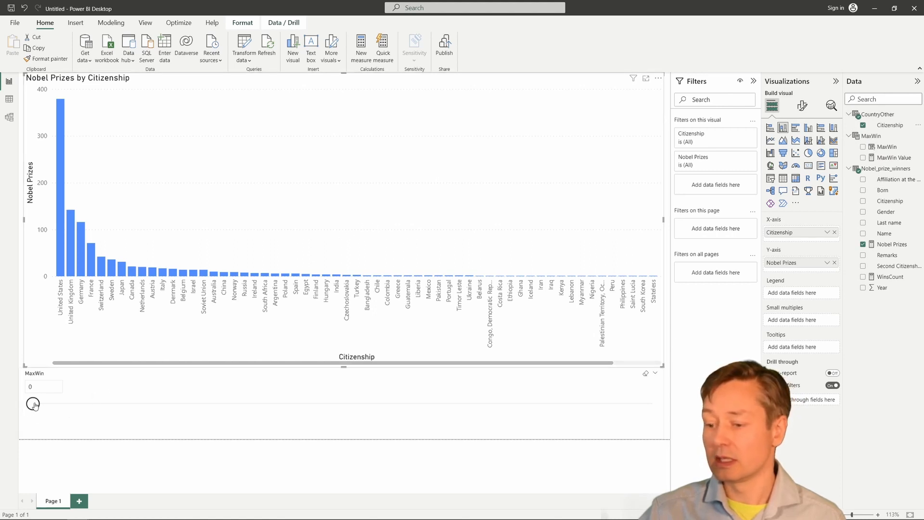
{"action": "left_click_drag", "start_coordinate": [33, 404], "coordinate": [93, 403]}
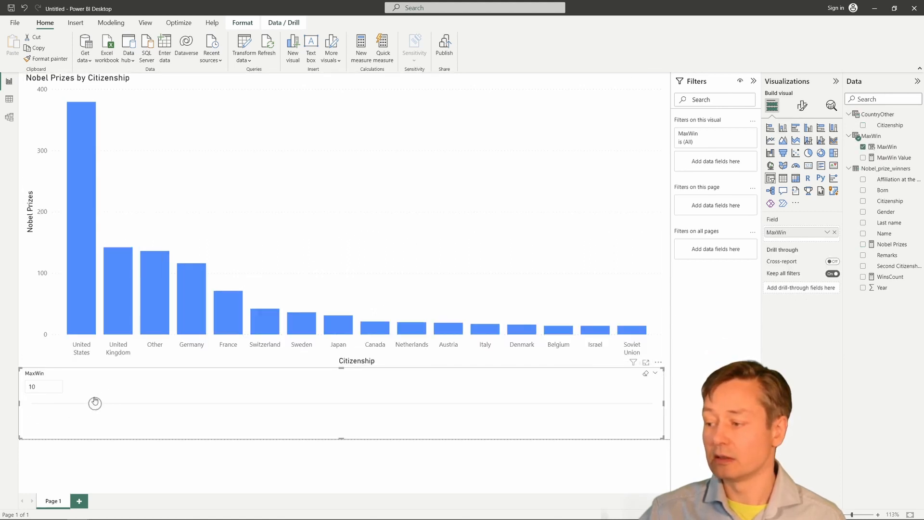
Raise the MaxWin threshold so more countries merge into Other, and check the Other bar's total.
{"action": "left_click_drag", "start_coordinate": [94, 402], "coordinate": [250, 404]}
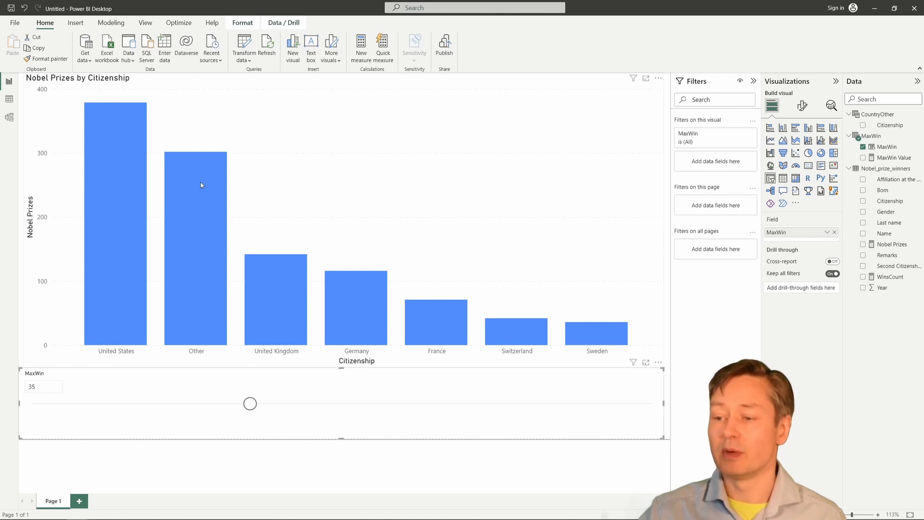
{"action": "mouse_move", "coordinate": [199, 191]}
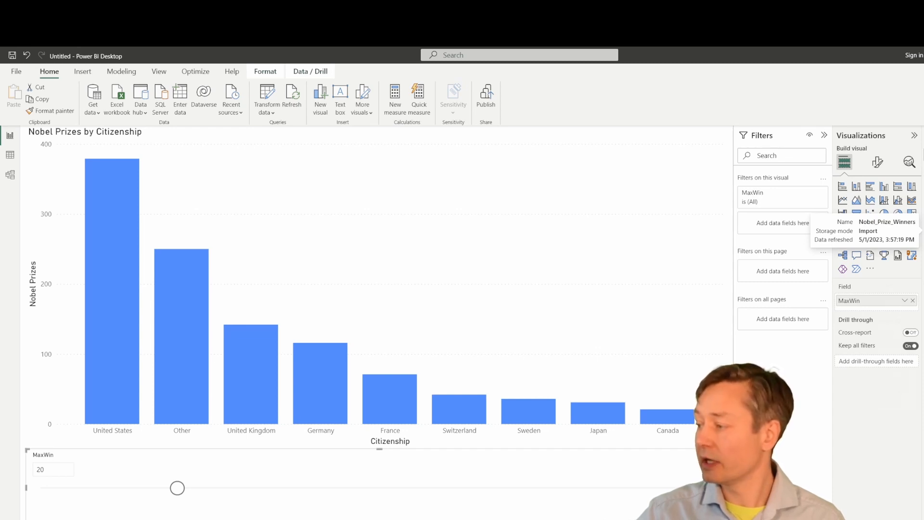
Add a Rank measure to the prize winners table from the pasted RANKX formula.
{"action": "right_click", "coordinate": [923, 230]}
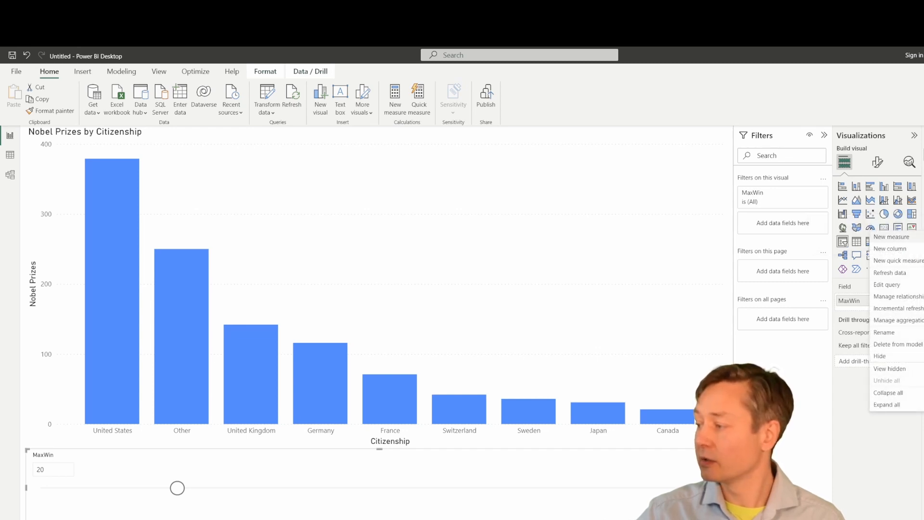
{"action": "left_click", "coordinate": [896, 237]}
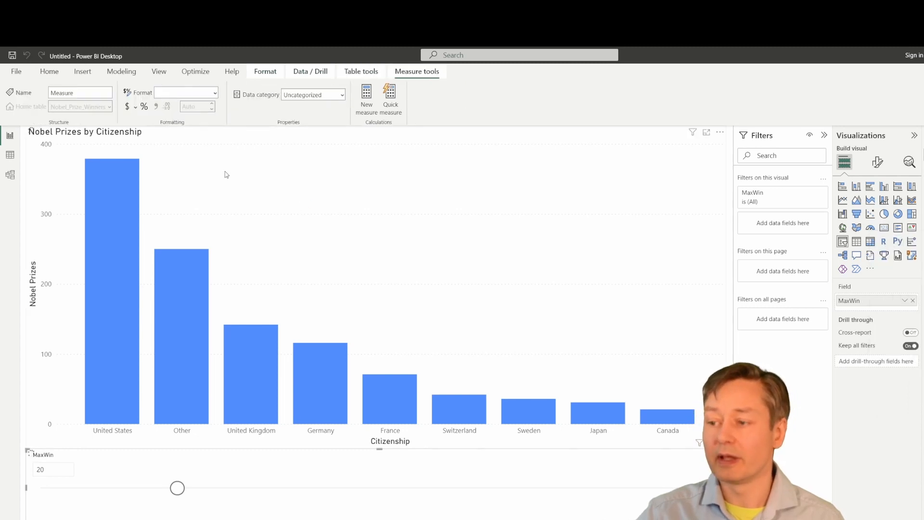
{"action": "type", "text": "Rank = IF (     [Nobel Prizes]         <> Blank (),     RANKX (         ALLSELECTED(CountryOther),         [WinsCount],         ,         DESC,         DENSE     ) )"}
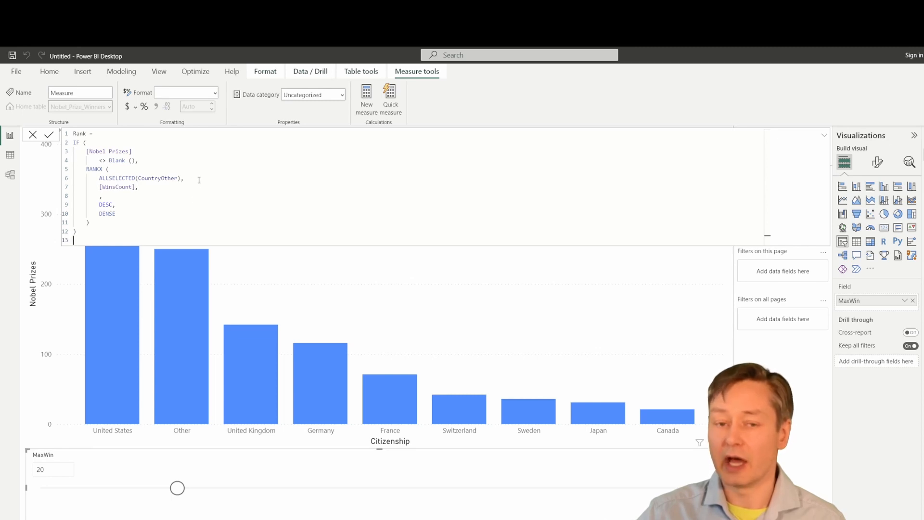
{"action": "left_click", "coordinate": [100, 230]}
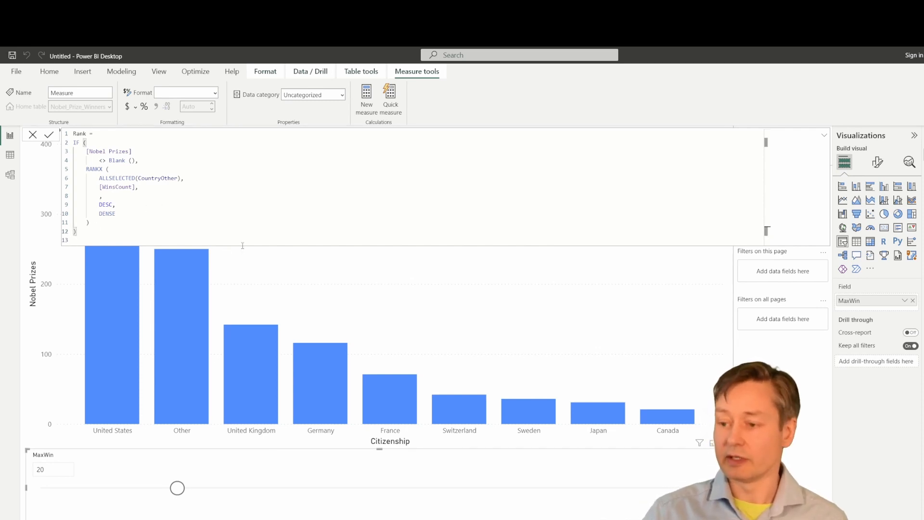
{"action": "left_click", "coordinate": [243, 249]}
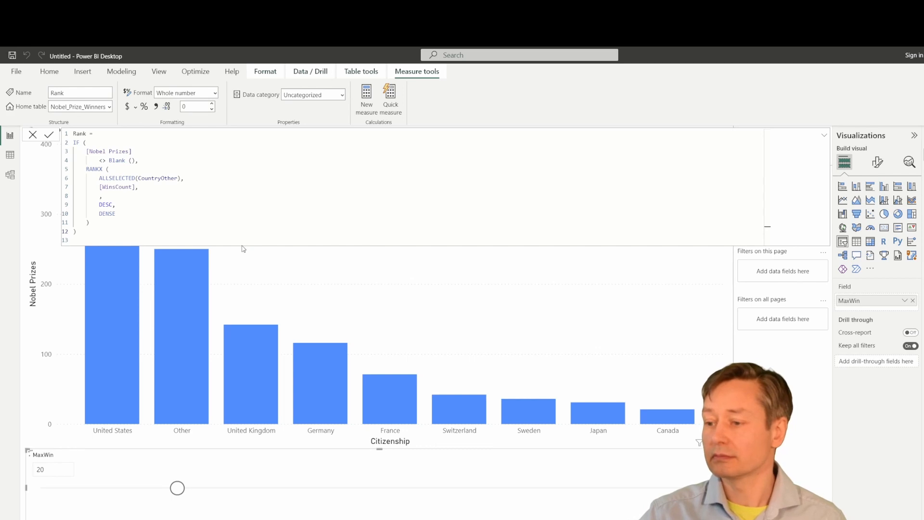
{"action": "left_click", "coordinate": [494, 289]}
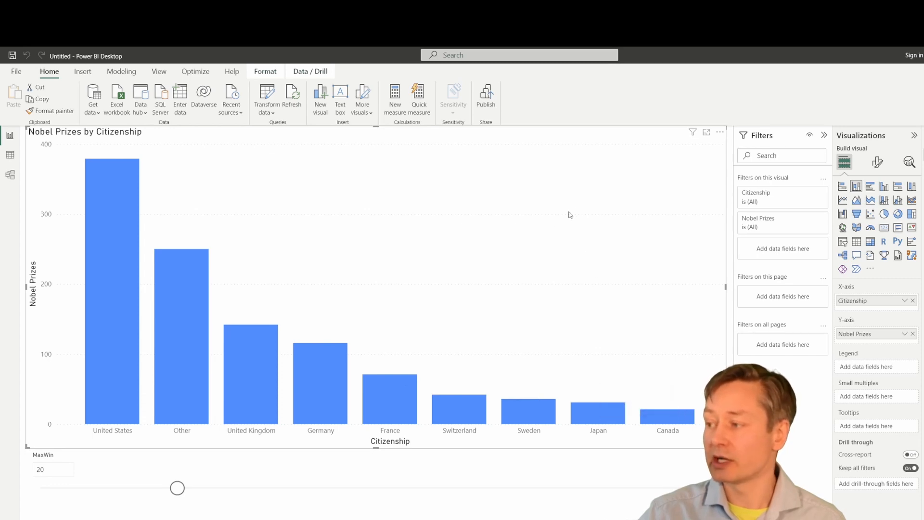
Move Rank from the chart's Y-axis into its Tooltips.
{"action": "left_click", "coordinate": [722, 134]}
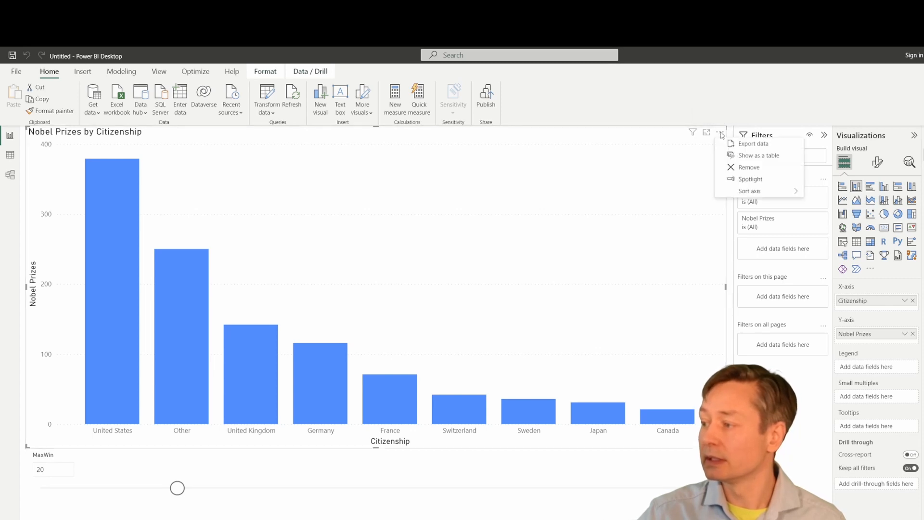
{"action": "mouse_move", "coordinate": [770, 195]}
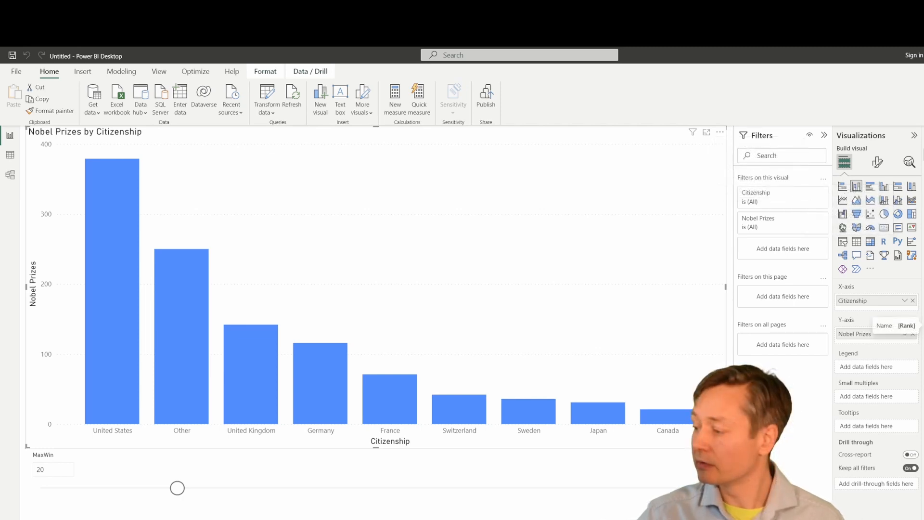
{"action": "left_click_drag", "start_coordinate": [914, 328], "coordinate": [885, 426]}
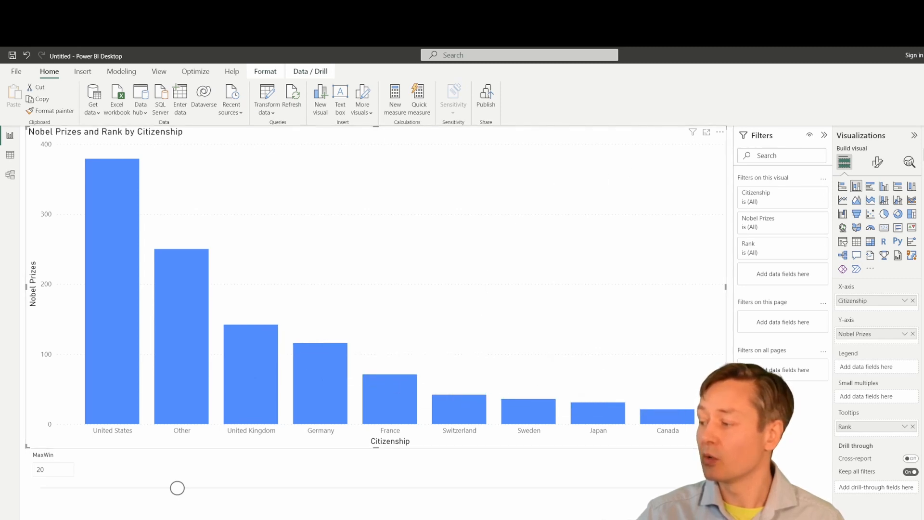
Sort the chart's bars by Rank ascending, putting United States first and Other last.
{"action": "left_click", "coordinate": [720, 132]}
{"action": "mouse_move", "coordinate": [750, 191]}
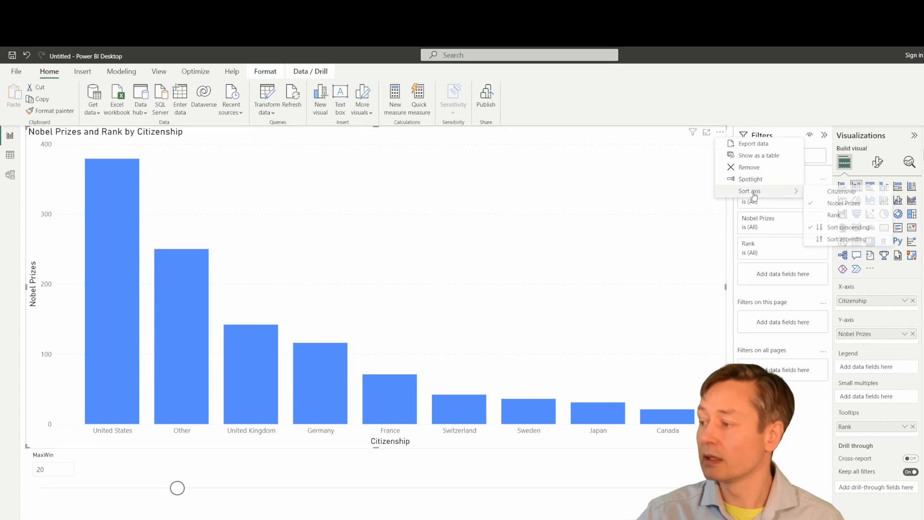
{"action": "left_click", "coordinate": [829, 219]}
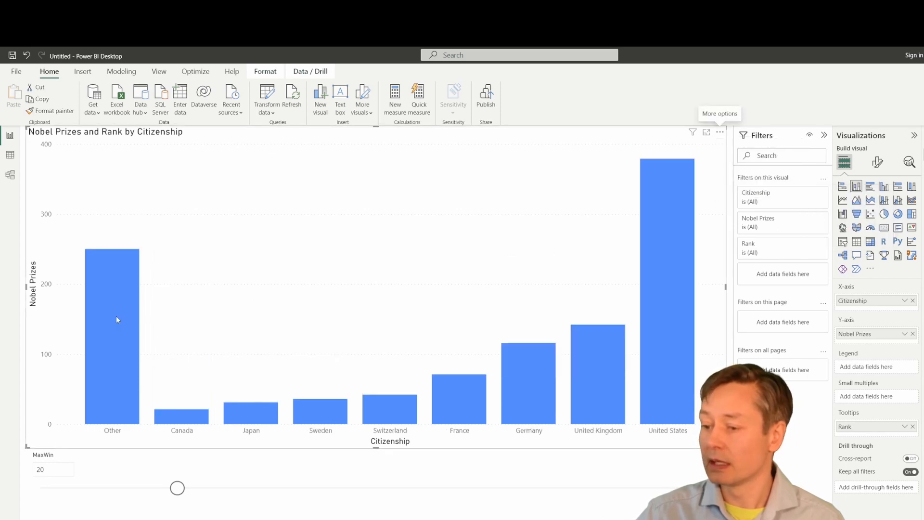
{"action": "left_click", "coordinate": [720, 133]}
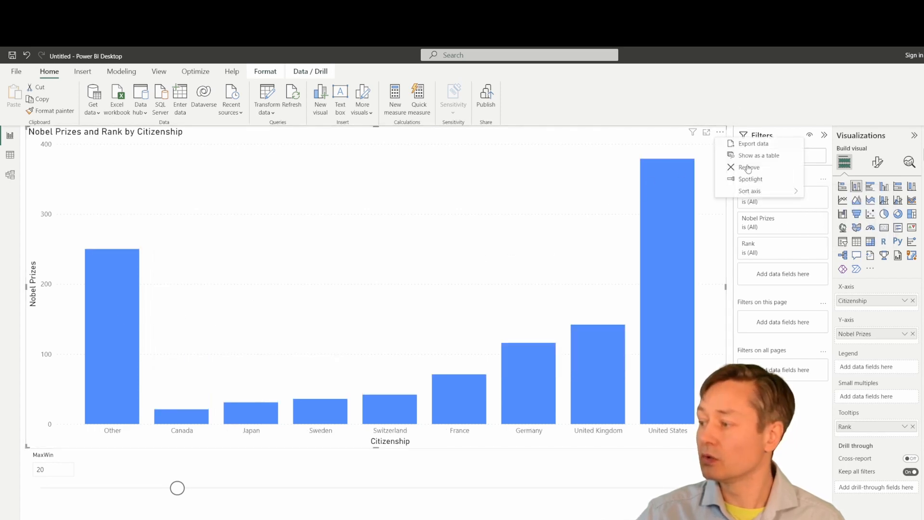
{"action": "mouse_move", "coordinate": [762, 197]}
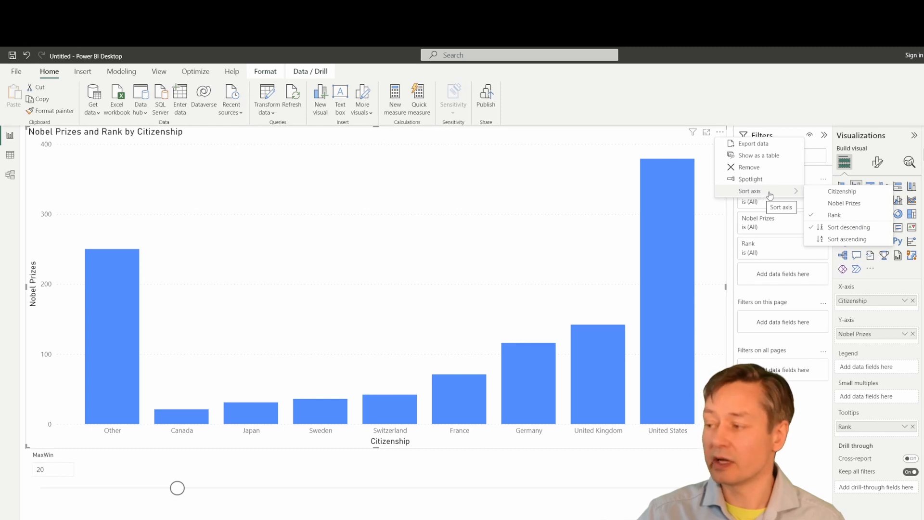
{"action": "left_click", "coordinate": [836, 239]}
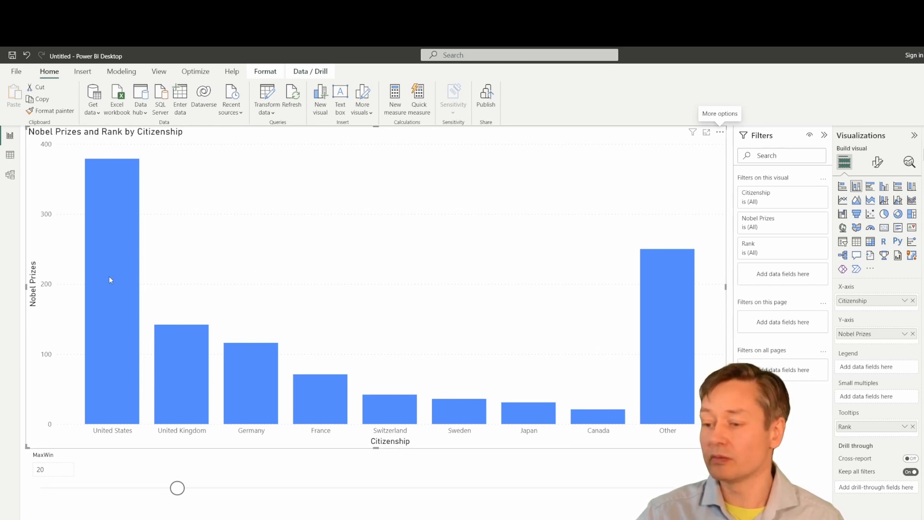
{"action": "mouse_move", "coordinate": [107, 277]}
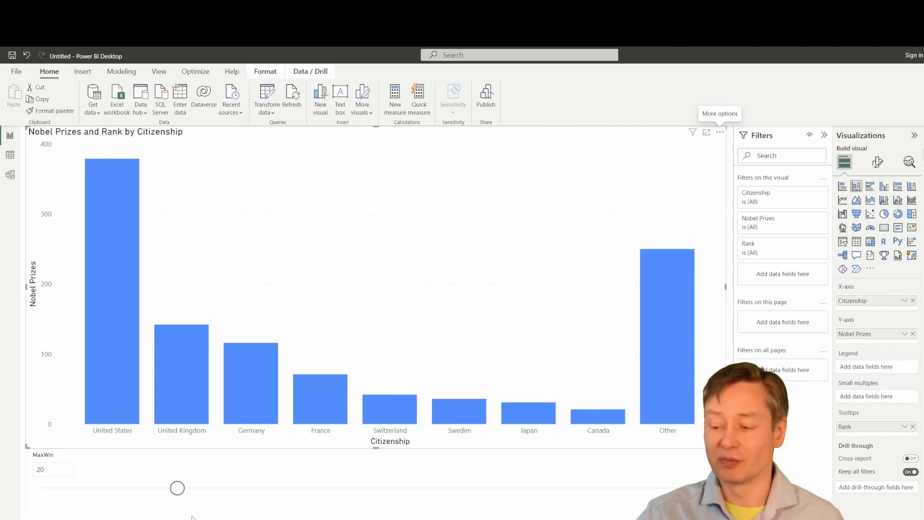
Set MaxWin to 10, then view the CountryOther, Rank, Nobel Prizes and WinsCount formulas.
{"action": "left_click_drag", "start_coordinate": [177, 487], "coordinate": [347, 488]}
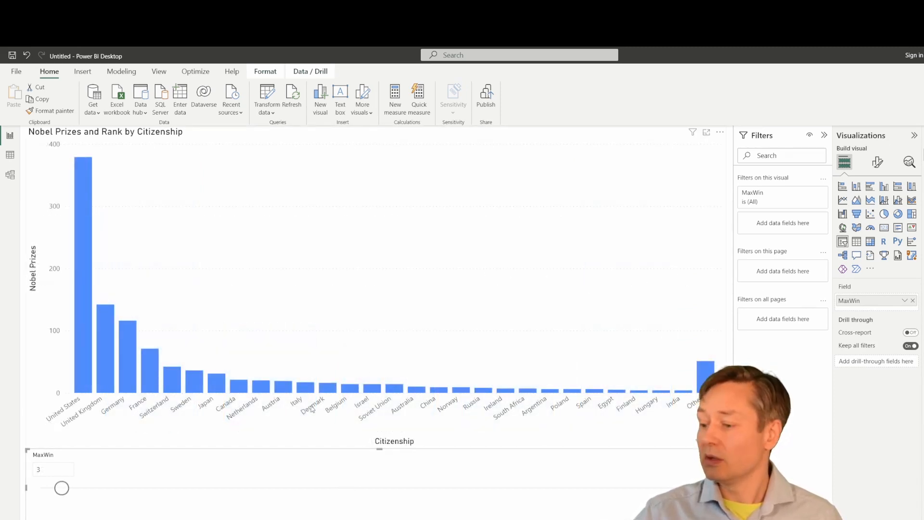
{"action": "left_click_drag", "start_coordinate": [62, 488], "coordinate": [109, 490]}
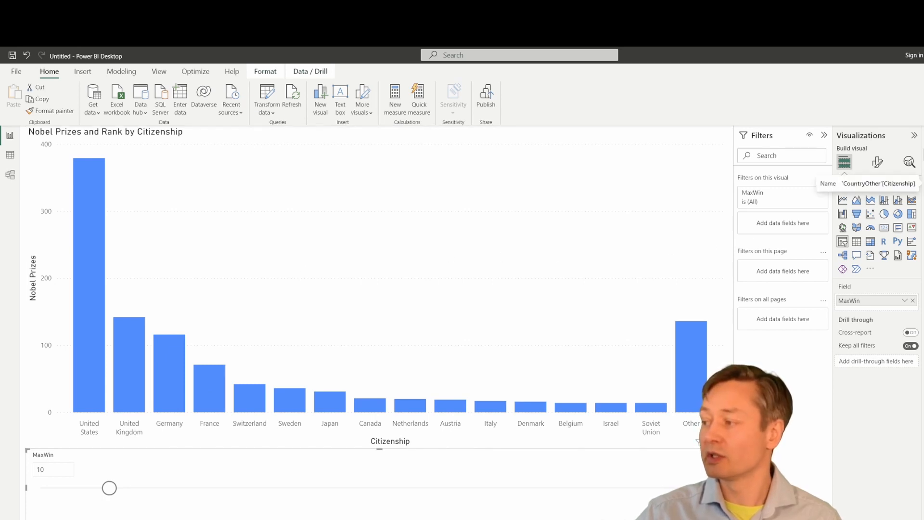
{"action": "left_click", "coordinate": [923, 183]}
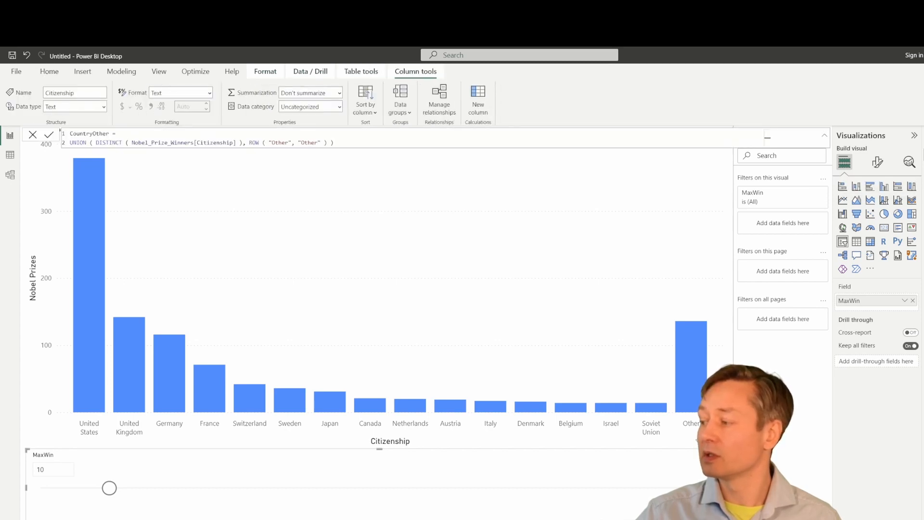
{"action": "left_click", "coordinate": [922, 288]}
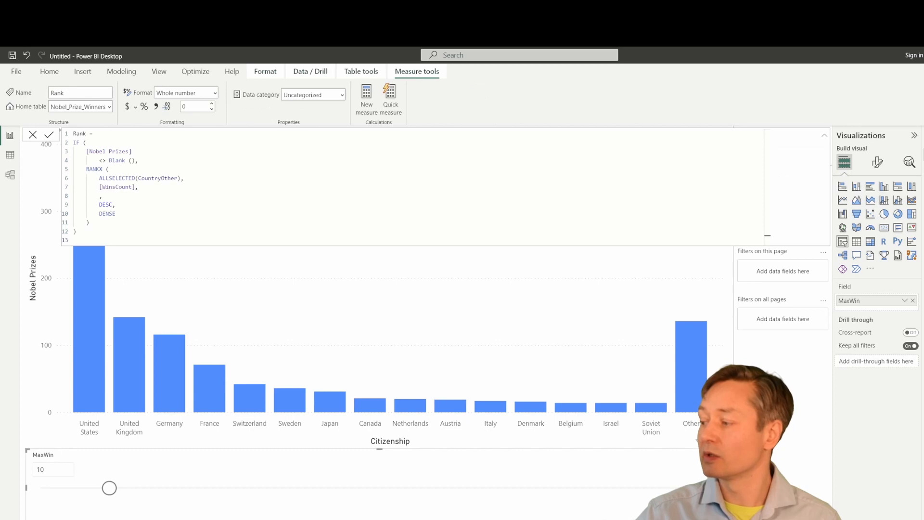
{"action": "left_click", "coordinate": [923, 275]}
{"action": "left_click", "coordinate": [923, 327]}
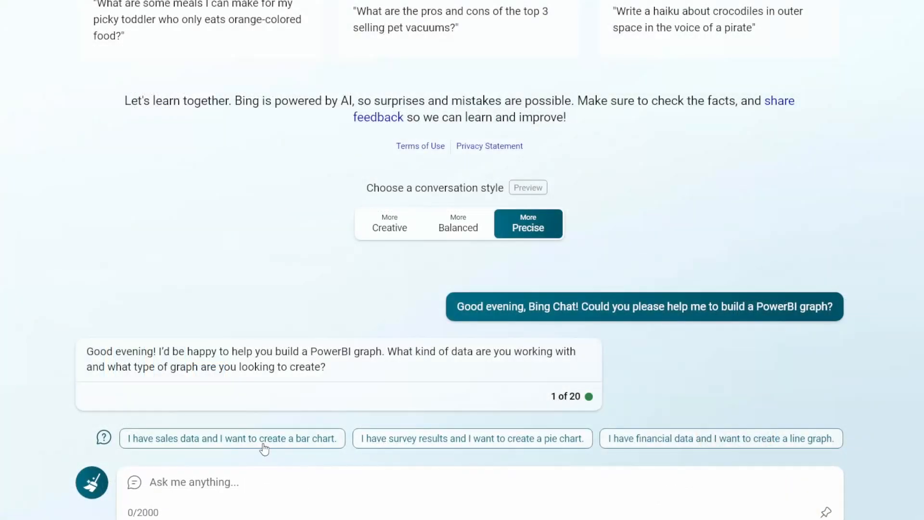
Ask Bing Chat how to chart Nobel winners per citizenship, then how to group under-five citizenships into Other.
{"action": "type", "text": "I have a table with a full list of Nobel prize winners. The name of the table is Nobel_Prize_Winners In this table there are two columns ‘Last Name’ and ‘Citizenship’. How may I build a graph, which shows number of Nobel prize winners (Y axis) per citizenship (X axis label)?"}
{"action": "key", "text": "Return"}
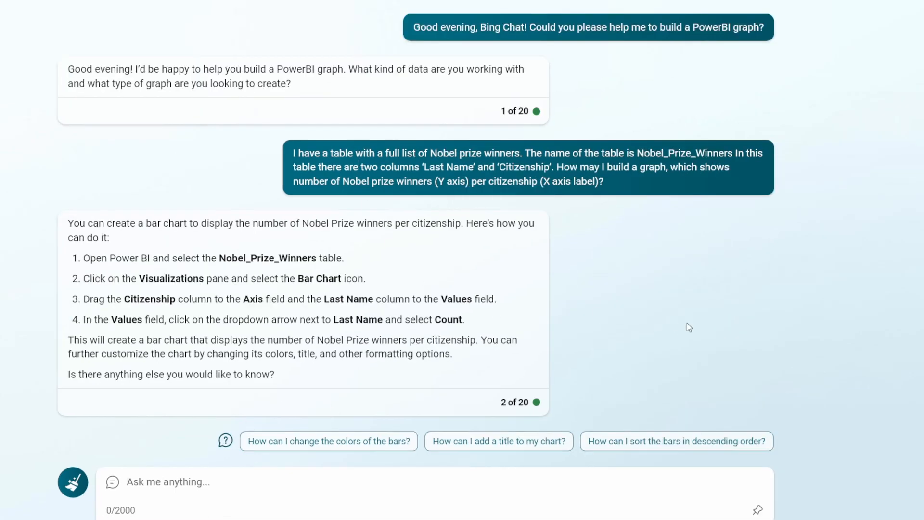
{"action": "type", "text": "Ok, this worked well. Now I want to show all the Nobel prize wins per citizenships with less than five Nobel prize wins summarized in a separate group called ‘Other’. Any citizenships with a total number of Nobel prize wins above five should be reflected under their original names."}
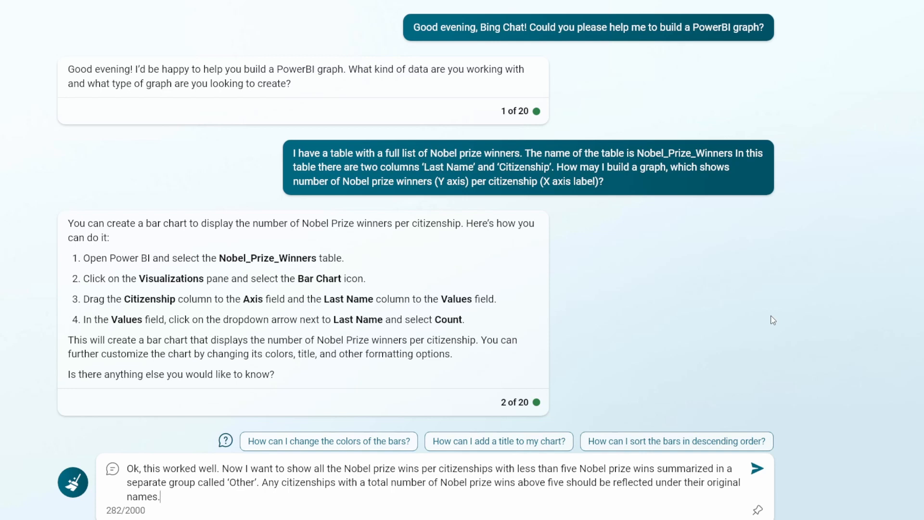
{"action": "key", "text": "Return"}
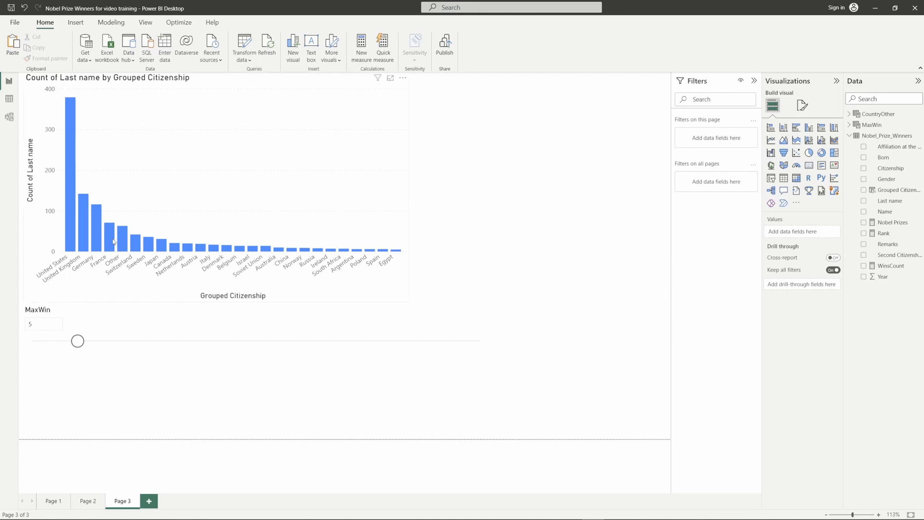
Test MaxWin at 12 and back at 5, check Grouped Citizenship's fixed-5 DAX, then send the slider follow-up.
{"action": "mouse_move", "coordinate": [113, 241]}
{"action": "left_click_drag", "start_coordinate": [78, 342], "coordinate": [140, 342]}
{"action": "left_click", "coordinate": [140, 341]}
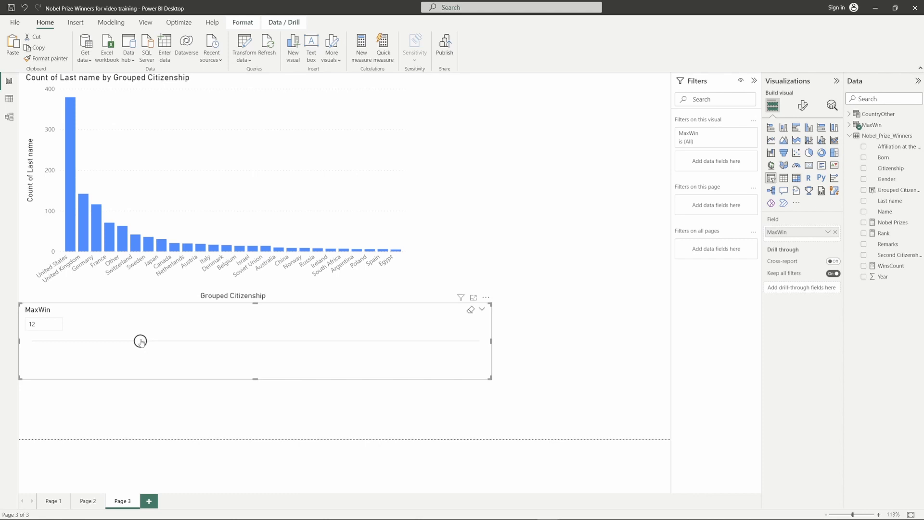
{"action": "left_click_drag", "start_coordinate": [140, 341], "coordinate": [78, 341]}
{"action": "left_click", "coordinate": [888, 191]}
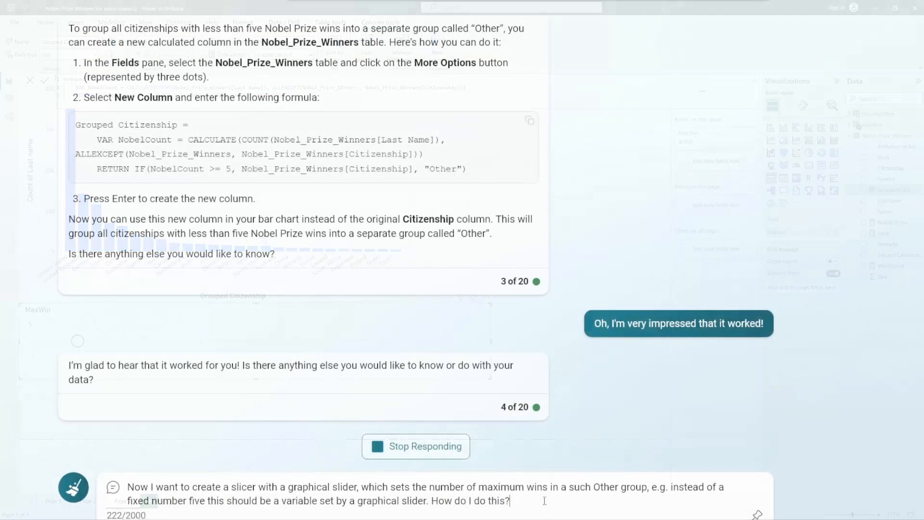
{"action": "key", "text": "Return"}
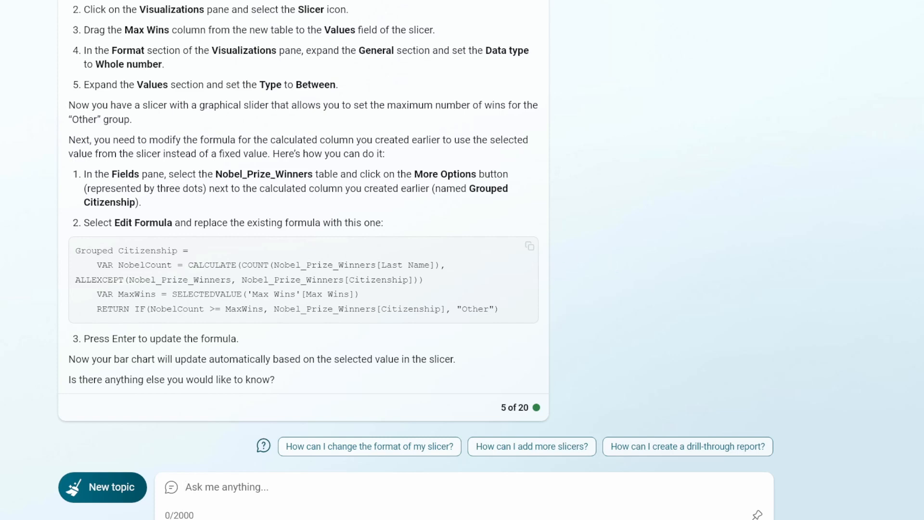
Scroll up the chat and dismiss the print preview that opened.
{"action": "scroll", "coordinate": [283, 364], "scroll_direction": "up", "scroll_amount": 2}
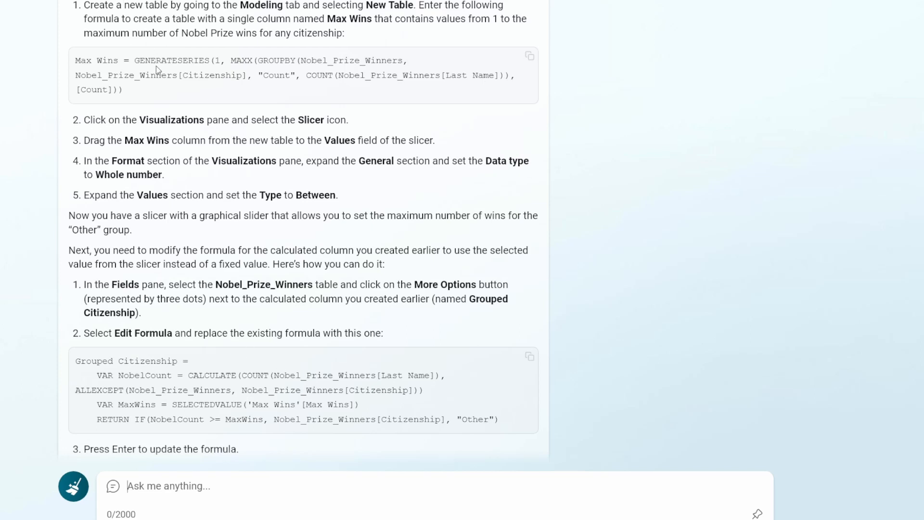
{"action": "key", "text": "ctrl+p"}
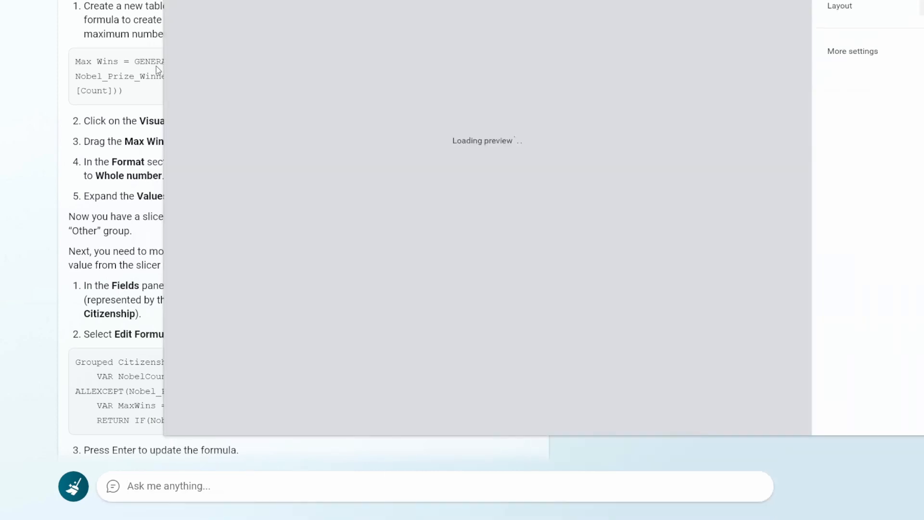
{"action": "key", "text": "Escape"}
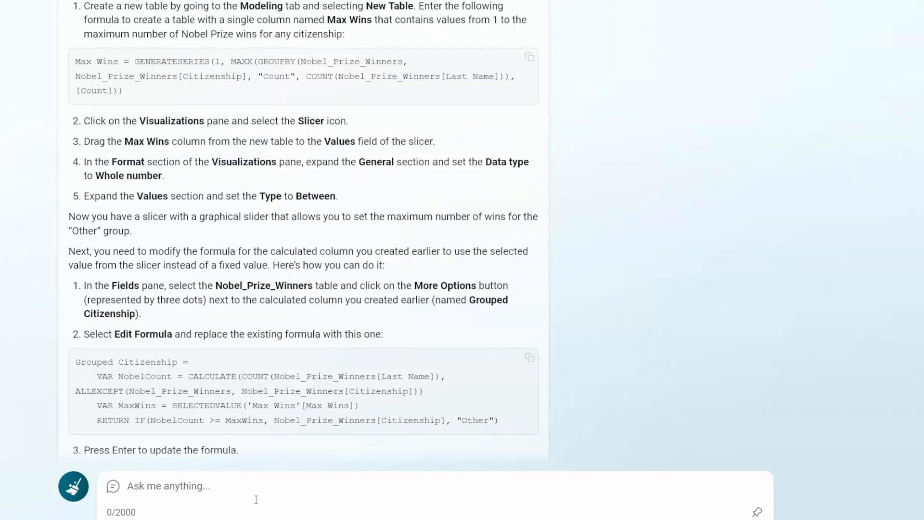
Report the GROUPBY error to Bing Chat and select the corrected SUMMARIZE-based Max Wins formula.
{"action": "type", "text": "Function 'GROUPBY' scalar expressions have to be Aggregation functions over CurrentGroup(). The expression of each Aggregation has to be either a constant or directly reference the columns in CurrentGroup()."}
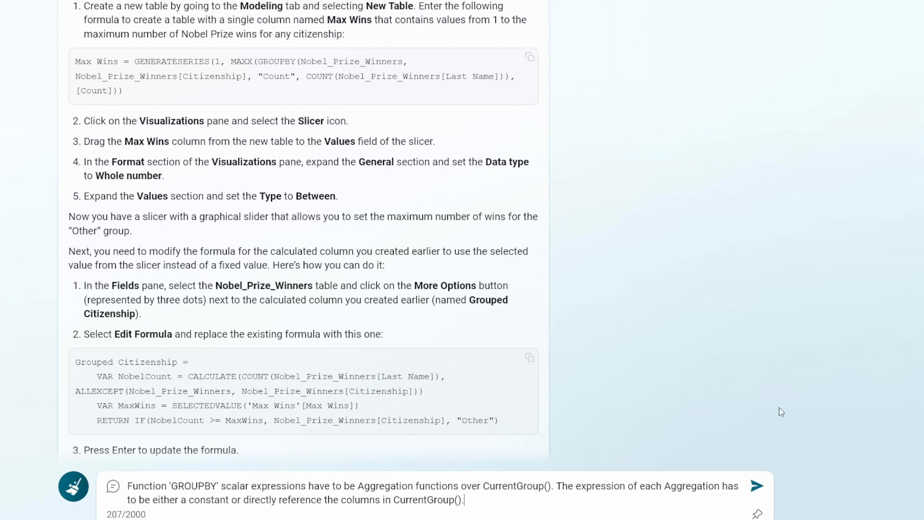
{"action": "key", "text": "Return"}
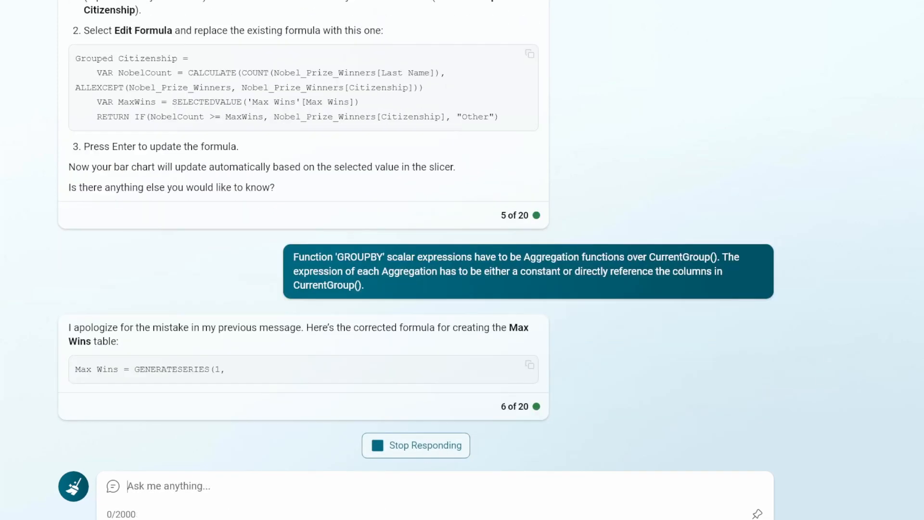
{"action": "left_click_drag", "start_coordinate": [76, 299], "coordinate": [142, 337]}
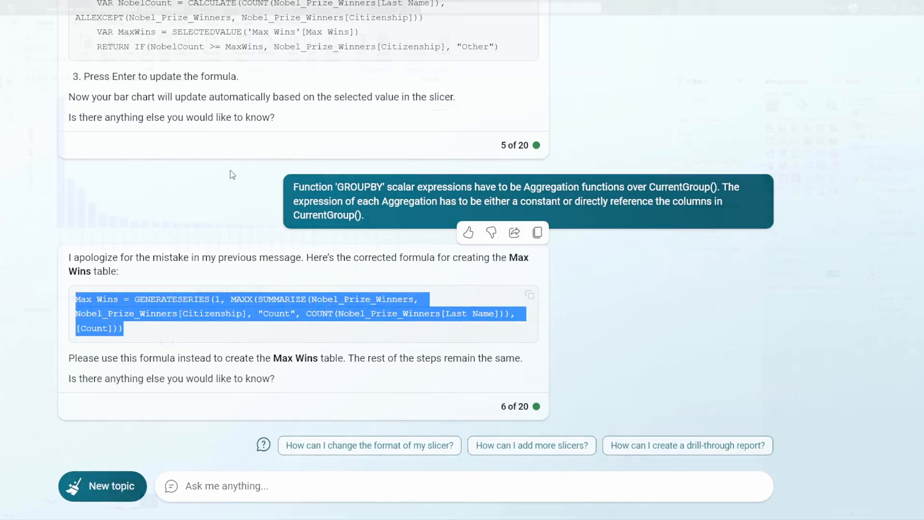